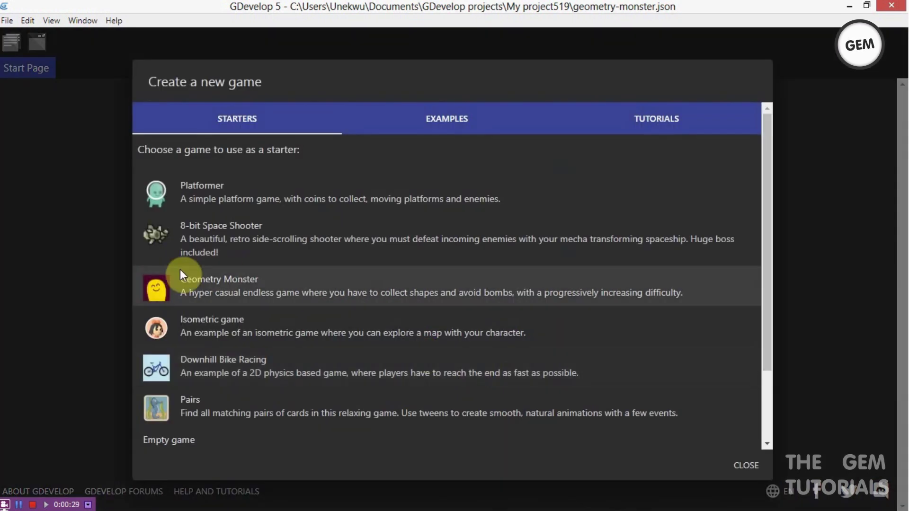
Step: Create a new game from the Geometry Monster starter and open its Level1 scene
{"action": "left_click", "coordinate": [254, 286]}
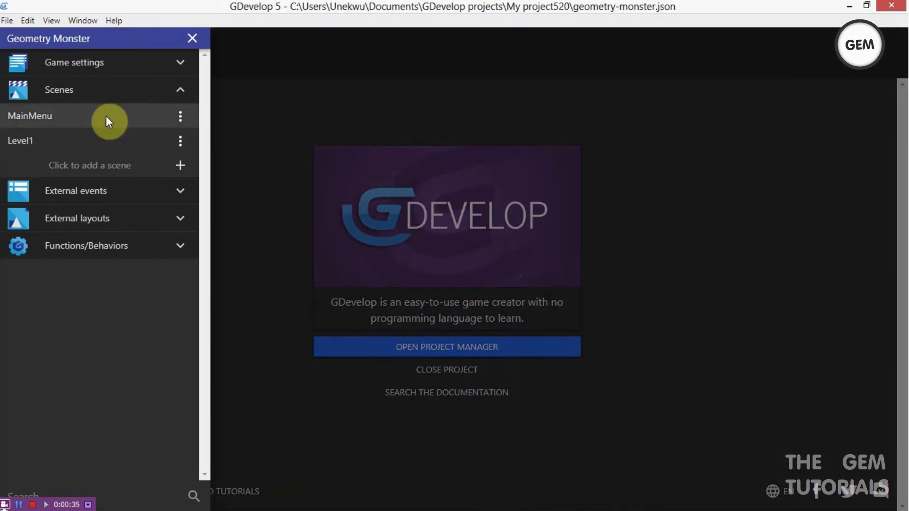
{"action": "left_click", "coordinate": [80, 148]}
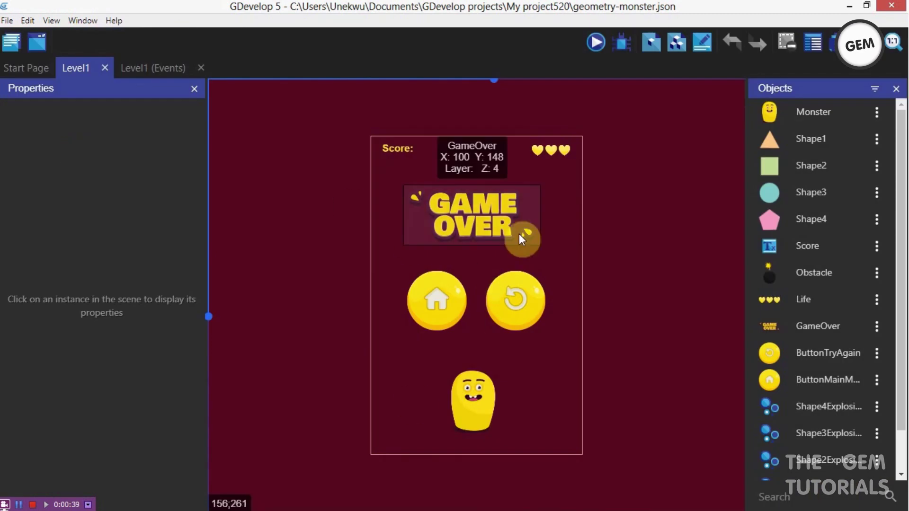
Step: Preview the Level1 scene to see how the game plays, then close the preview
{"action": "left_click", "coordinate": [599, 53]}
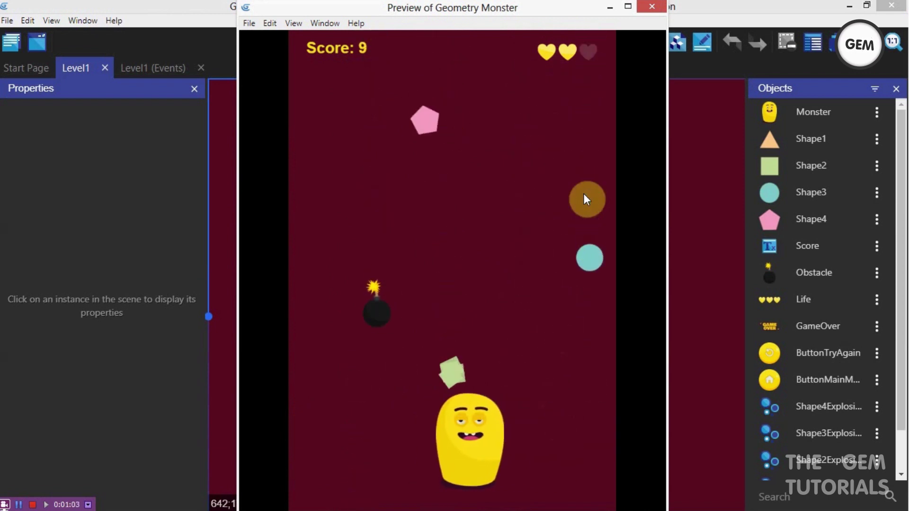
{"action": "left_click", "coordinate": [651, 6]}
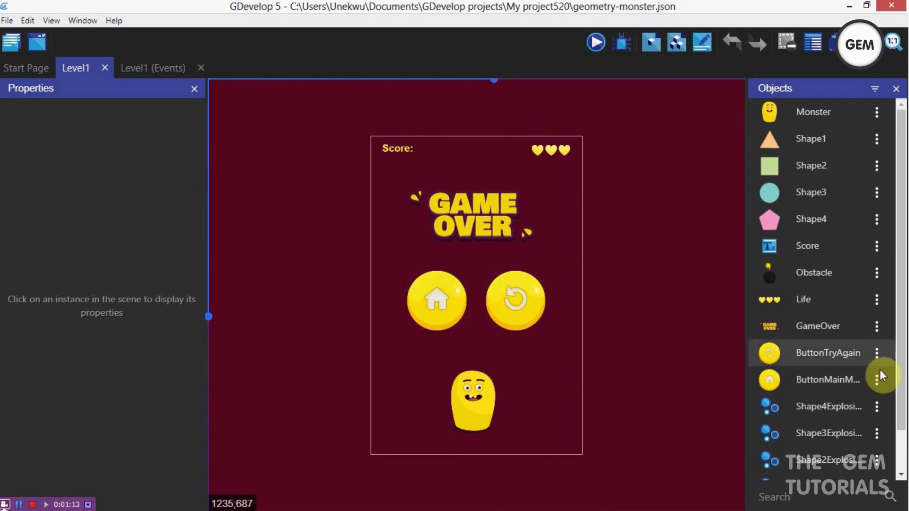
Step: Add a sprite object named viewads to Level1, using the video image as its animation frame
{"action": "scroll", "coordinate": [833, 467], "scroll_direction": "down", "scroll_amount": 2}
{"action": "left_click", "coordinate": [833, 468]}
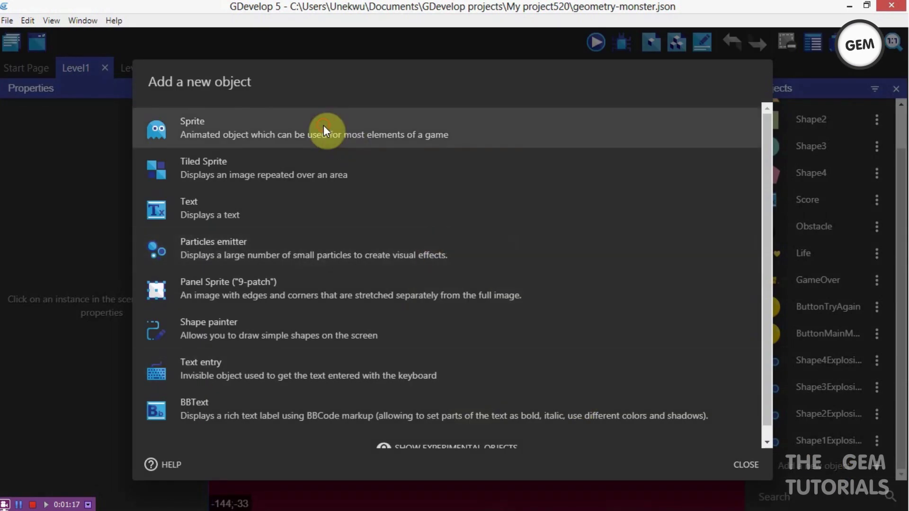
{"action": "left_click", "coordinate": [323, 128]}
{"action": "left_click", "coordinate": [683, 300]}
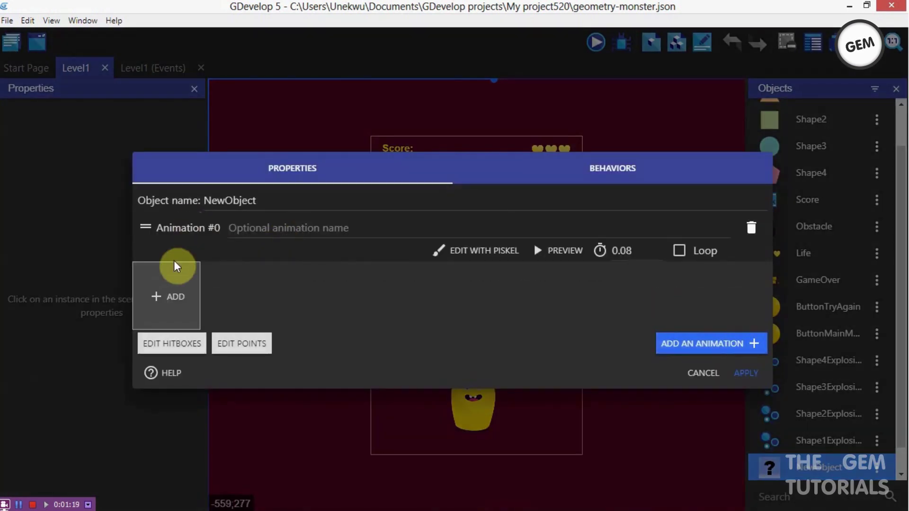
{"action": "left_click", "coordinate": [175, 297]}
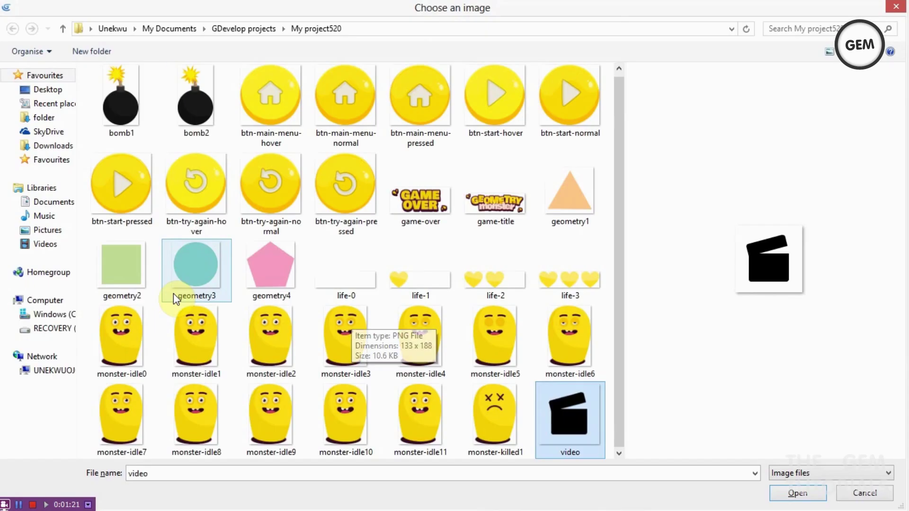
{"action": "double_click", "coordinate": [559, 413]}
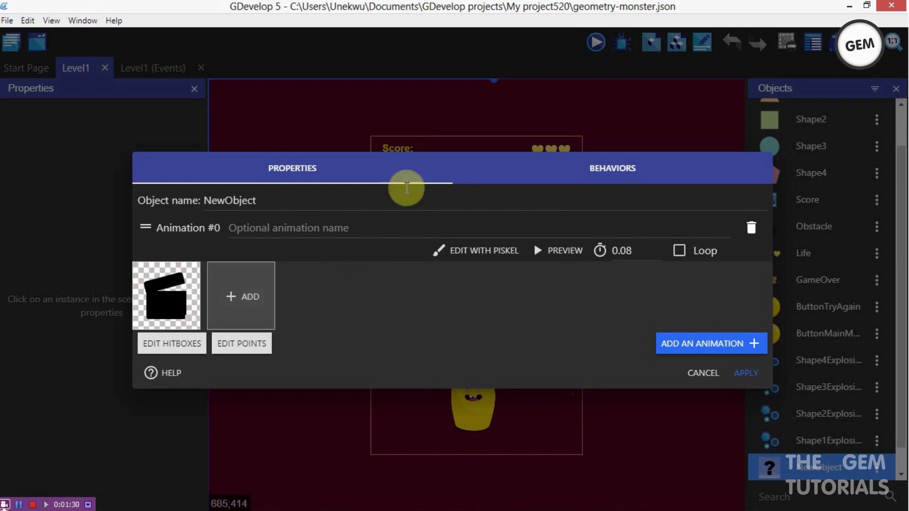
{"action": "double_click", "coordinate": [312, 194]}
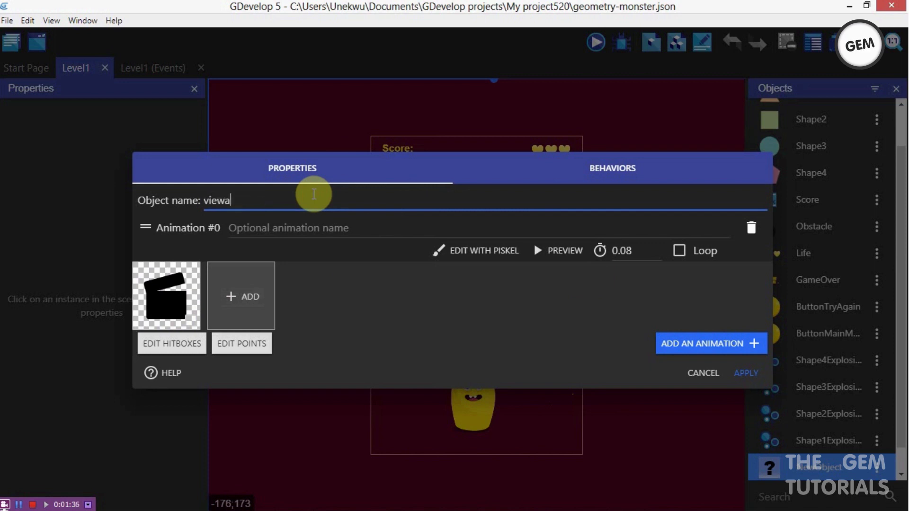
{"action": "left_click", "coordinate": [756, 372]}
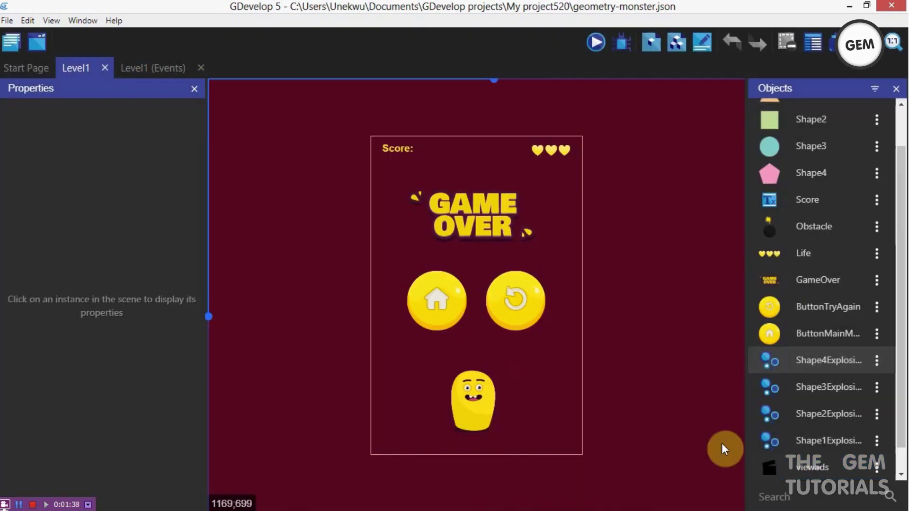
Step: Move the Monster instance horizontally to the left in the scene, to about X 87
{"action": "left_click", "coordinate": [483, 401]}
{"action": "key", "text": "Left"}
{"action": "key", "text": "Left"}
{"action": "key", "text": "Left"}
{"action": "key", "text": "Left"}
{"action": "key", "text": "Left"}
{"action": "key", "text": "Left"}
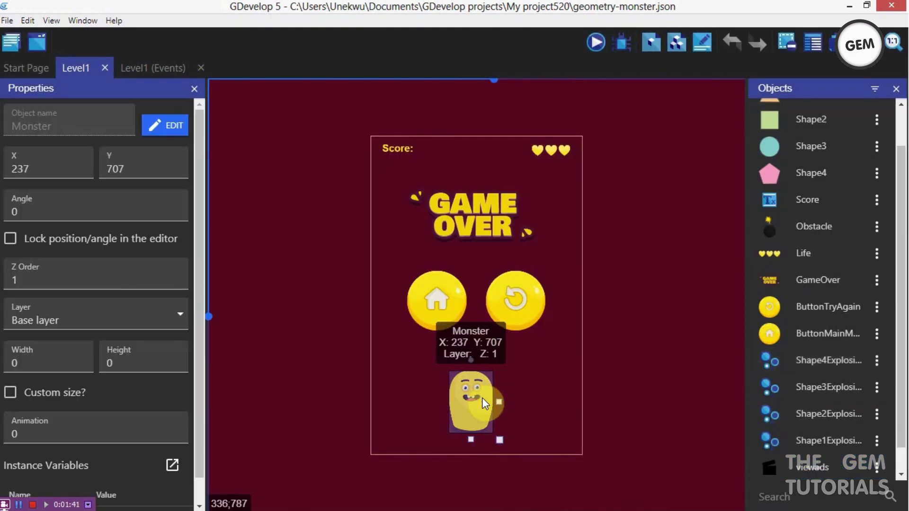
{"action": "key", "text": "Left"}
{"action": "key", "text": "Left"}
{"action": "key", "text": "Left"}
{"action": "key", "text": "Left"}
{"action": "key", "text": "Left"}
{"action": "key", "text": "Left"}
{"action": "key", "text": "Left"}
{"action": "key", "text": "Left"}
{"action": "key", "text": "Left"}
{"action": "key", "text": "Left"}
{"action": "key", "text": "Left"}
{"action": "key", "text": "Left"}
{"action": "key", "text": "Left"}
{"action": "key", "text": "Left"}
{"action": "key", "text": "Left"}
{"action": "key", "text": "Left"}
{"action": "key", "text": "Left"}
{"action": "key", "text": "Left"}
{"action": "key", "text": "Left"}
{"action": "key", "text": "Left"}
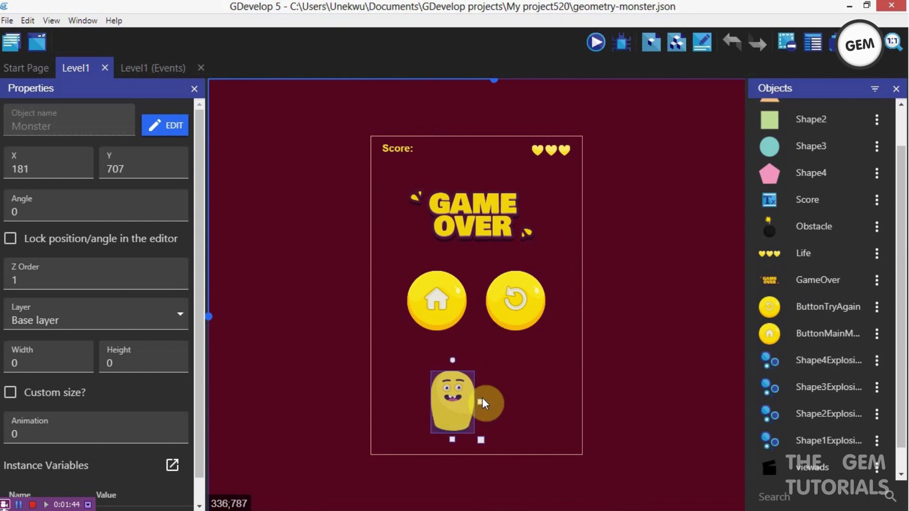
{"action": "key", "text": "Left"}
{"action": "key", "text": "Left"}
{"action": "key", "text": "Left"}
{"action": "key", "text": "Left"}
{"action": "key", "text": "Left"}
{"action": "key", "text": "Left"}
{"action": "key", "text": "Left"}
{"action": "key", "text": "Left"}
{"action": "key", "text": "Left"}
{"action": "key", "text": "Left"}
{"action": "key", "text": "Left"}
{"action": "key", "text": "Left"}
{"action": "key", "text": "Left"}
{"action": "key", "text": "Left"}
{"action": "key", "text": "Left"}
{"action": "key", "text": "Left"}
{"action": "key", "text": "Left"}
{"action": "key", "text": "Left"}
{"action": "key", "text": "Left"}
{"action": "key", "text": "Left"}
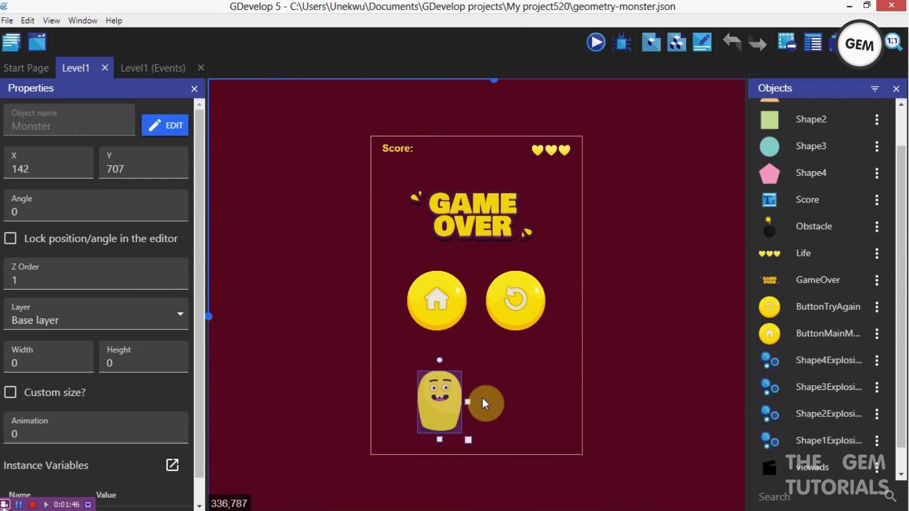
{"action": "key", "text": "Left"}
{"action": "key", "text": "Left"}
{"action": "key", "text": "Left"}
{"action": "key", "text": "Left"}
{"action": "key", "text": "Left"}
{"action": "key", "text": "Left"}
{"action": "key", "text": "Left"}
{"action": "key", "text": "Left"}
{"action": "key", "text": "Left"}
{"action": "key", "text": "Left"}
{"action": "key", "text": "Left"}
{"action": "key", "text": "Left"}
{"action": "key", "text": "Left"}
{"action": "key", "text": "Left"}
{"action": "key", "text": "Left"}
{"action": "key", "text": "Left"}
{"action": "key", "text": "Left"}
{"action": "key", "text": "Left"}
{"action": "key", "text": "Left"}
{"action": "key", "text": "Left"}
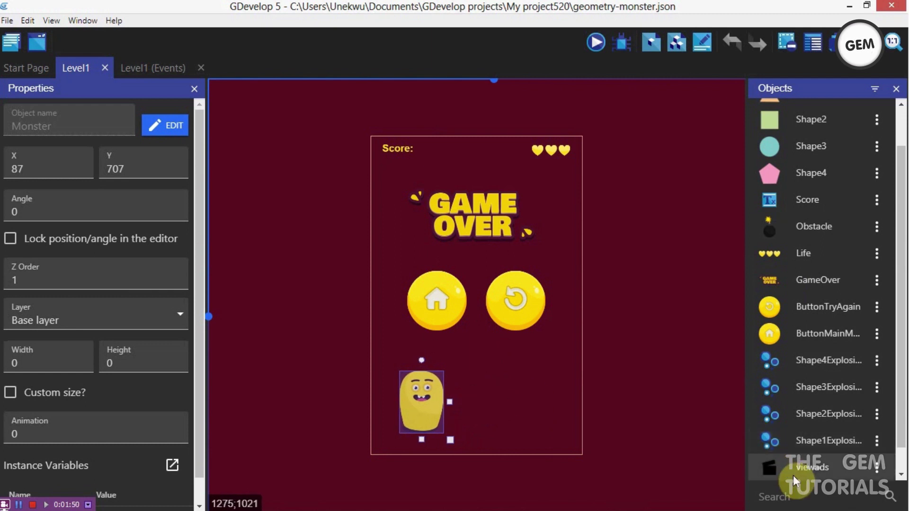
Step: Place a viewads instance in the scene, centred just below the home and try-again buttons
{"action": "left_click_drag", "start_coordinate": [793, 475], "coordinate": [458, 333]}
{"action": "left_click", "coordinate": [581, 349]}
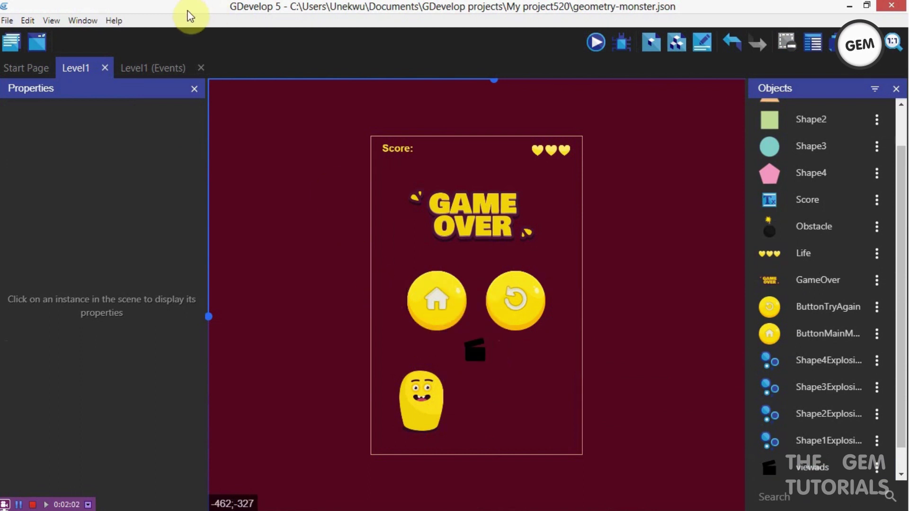
Step: Examine the Level1 events for health and game over, comparing the shown and hidden objects with the scene layout
{"action": "left_click", "coordinate": [157, 72]}
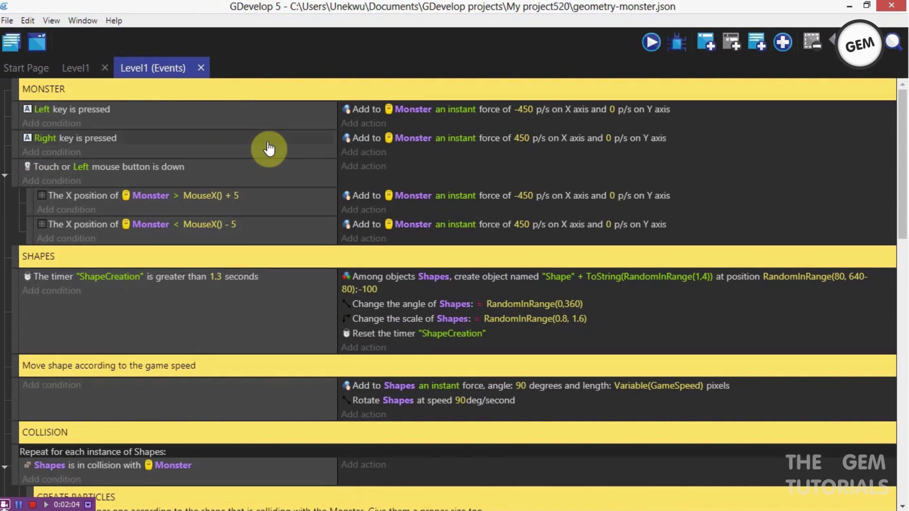
{"action": "left_click_drag", "start_coordinate": [902, 122], "coordinate": [904, 363]}
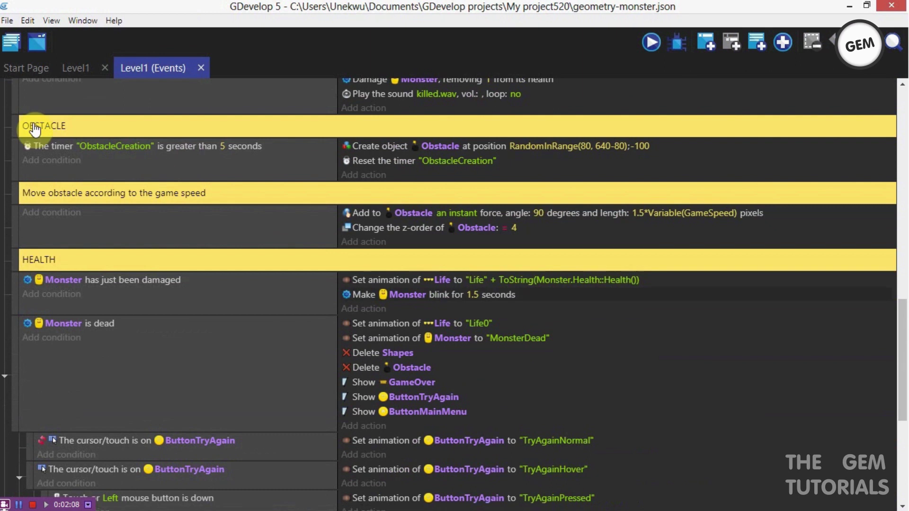
{"action": "left_click", "coordinate": [68, 76]}
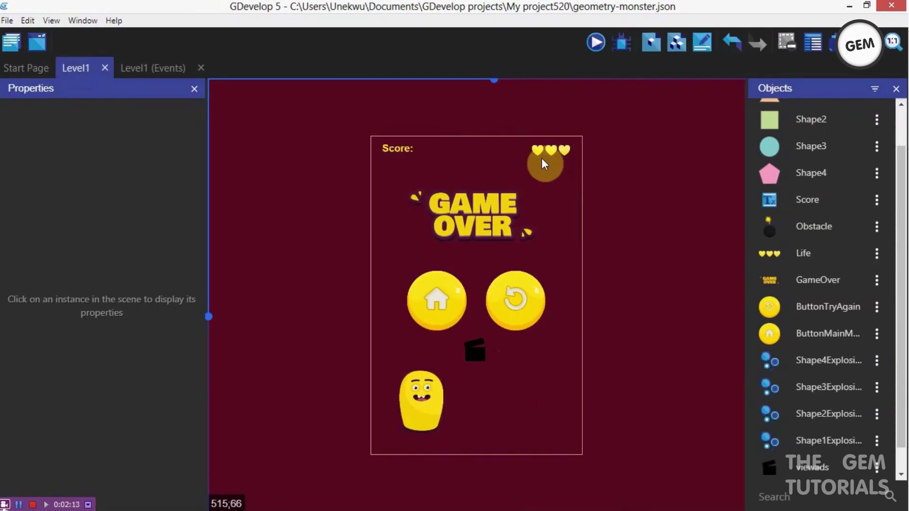
{"action": "left_click", "coordinate": [156, 71]}
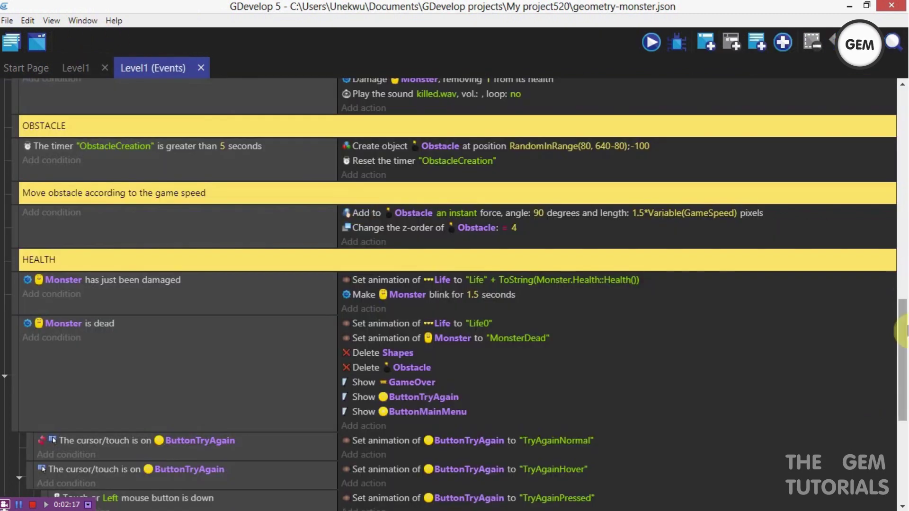
{"action": "scroll", "coordinate": [905, 307], "scroll_direction": "down", "scroll_amount": 3}
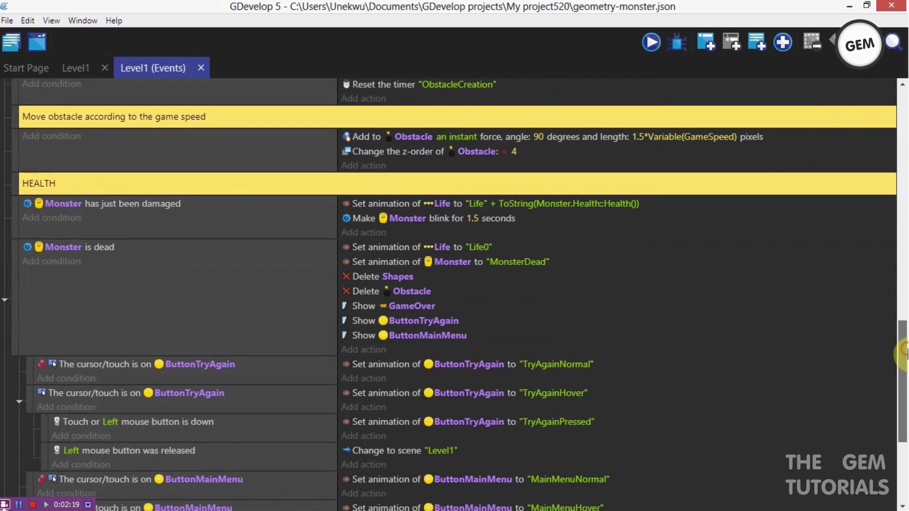
{"action": "scroll", "coordinate": [386, 290], "scroll_direction": "down", "scroll_amount": 2}
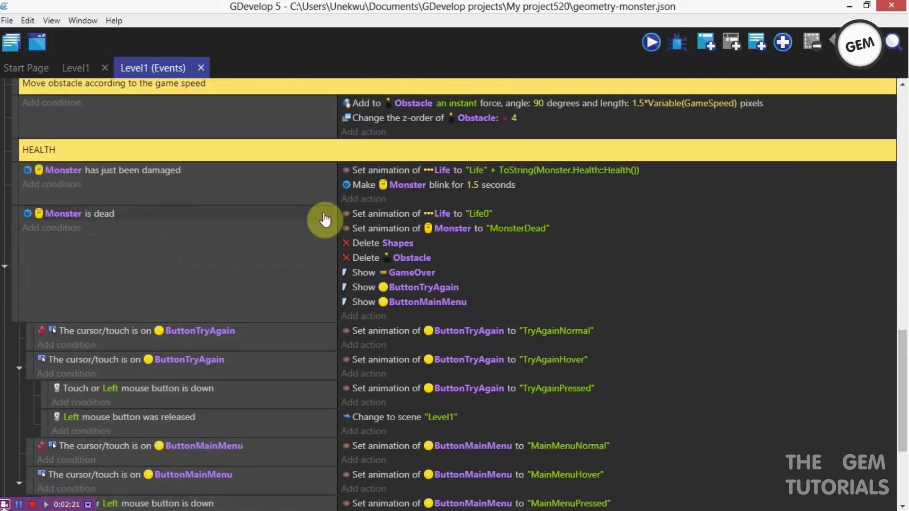
{"action": "left_click_drag", "start_coordinate": [905, 379], "coordinate": [905, 440]}
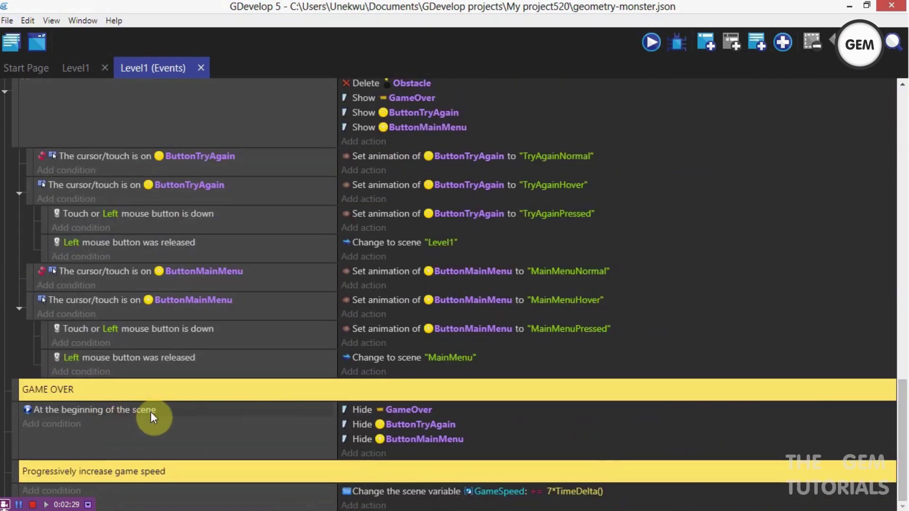
{"action": "left_click", "coordinate": [77, 66]}
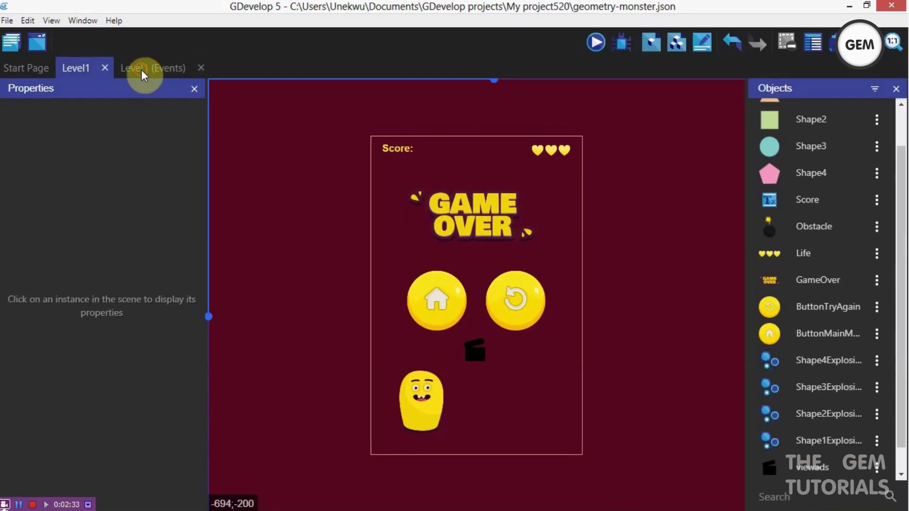
{"action": "left_click", "coordinate": [144, 71]}
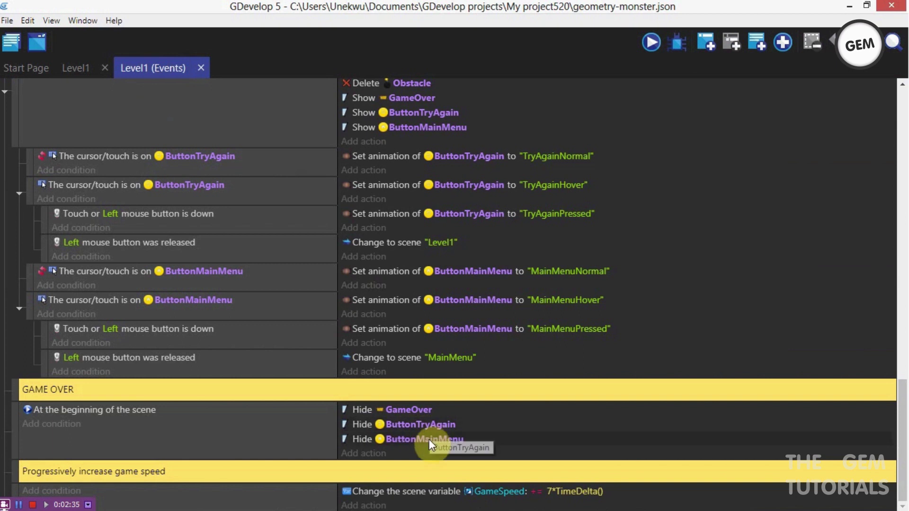
{"action": "left_click", "coordinate": [77, 68]}
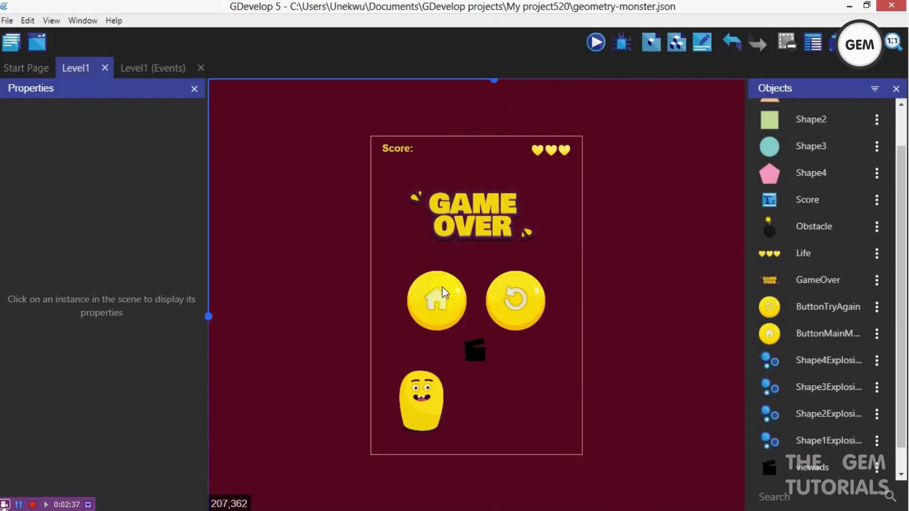
Step: Duplicate the Hide ButtonMainMenu action in the "At the beginning of the scene" event and set the copy's object to viewads
{"action": "left_click", "coordinate": [143, 70]}
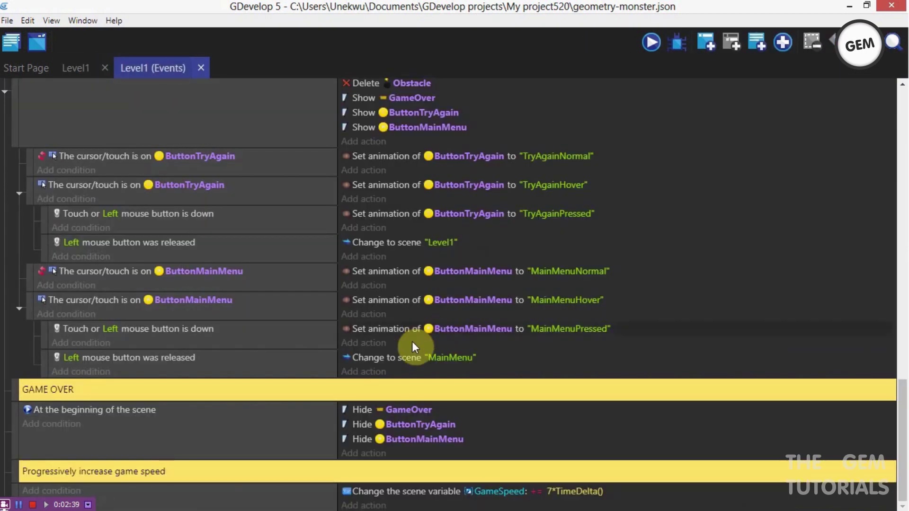
{"action": "right_click", "coordinate": [359, 441]}
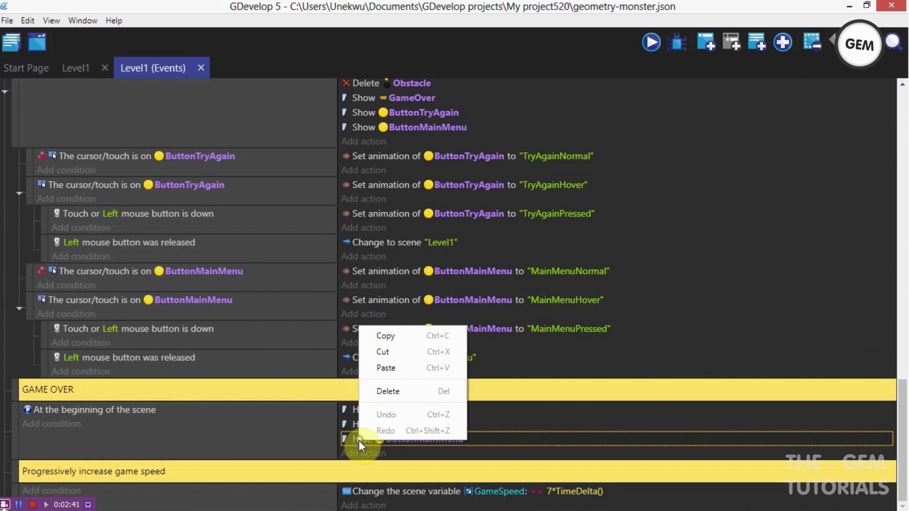
{"action": "left_click", "coordinate": [399, 331]}
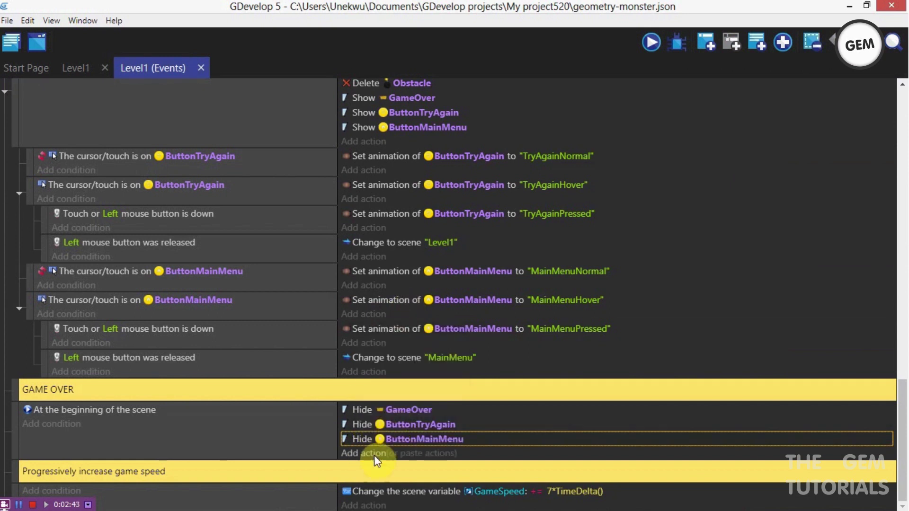
{"action": "left_click", "coordinate": [398, 453]}
{"action": "left_click", "coordinate": [403, 452]}
{"action": "double_click", "coordinate": [413, 479]}
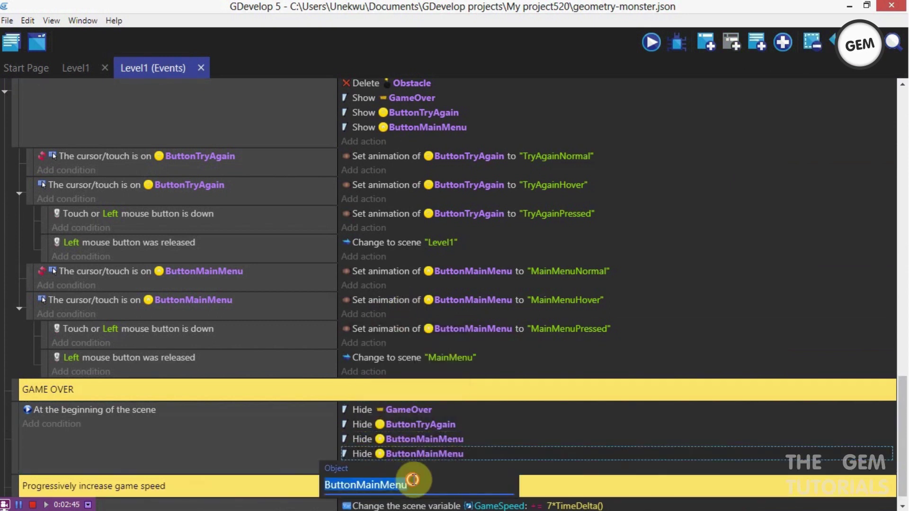
{"action": "type", "text": "vi"}
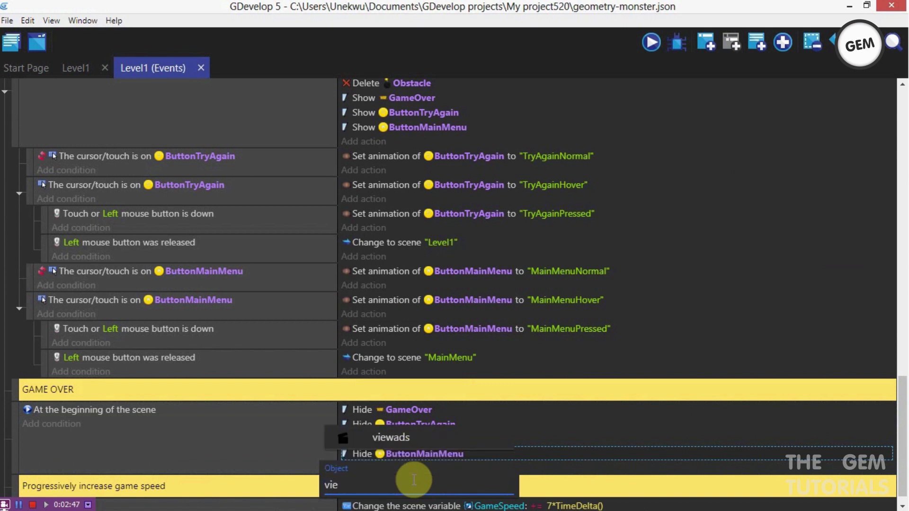
{"action": "type", "text": "e"}
{"action": "left_click", "coordinate": [411, 437]}
{"action": "left_click", "coordinate": [720, 278]}
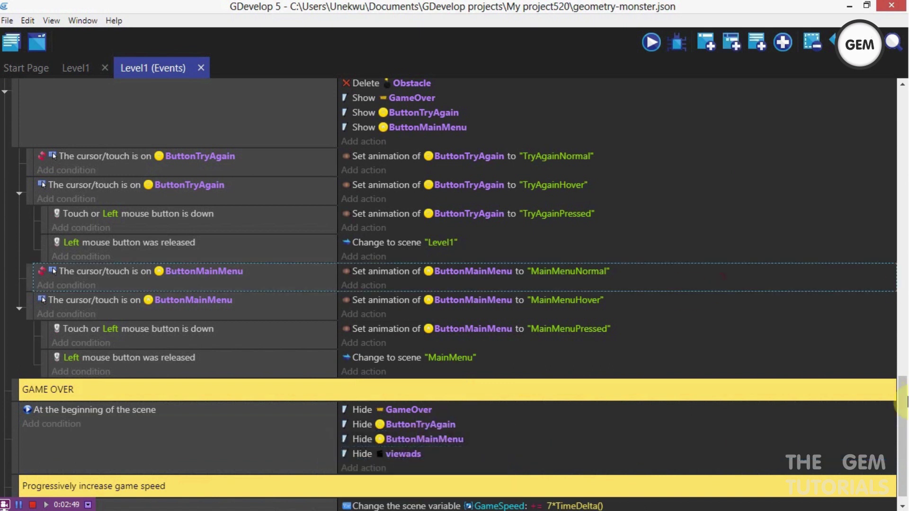
Step: Duplicate the Show ButtonMainMenu action in the "Monster is dead" event and set the copy's object to viewads
{"action": "left_click_drag", "start_coordinate": [903, 403], "coordinate": [902, 350]}
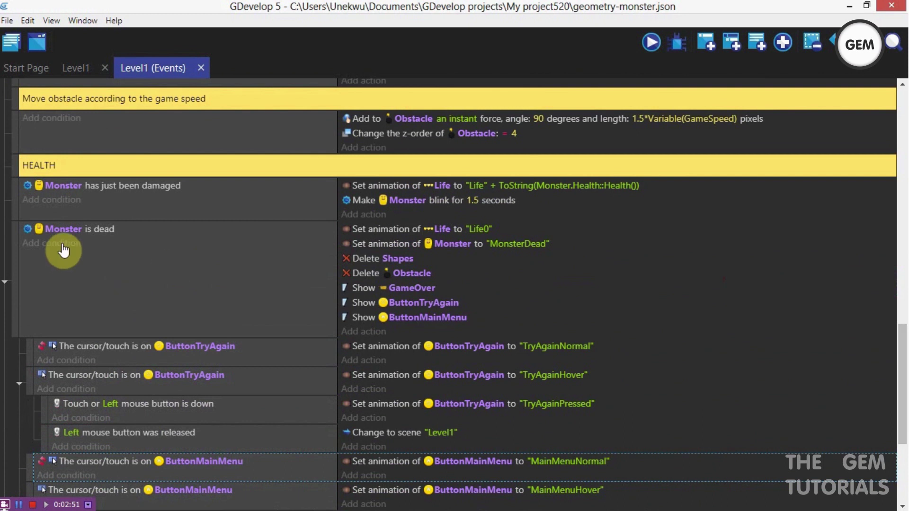
{"action": "left_click", "coordinate": [358, 318]}
{"action": "right_click", "coordinate": [357, 318]}
{"action": "left_click", "coordinate": [379, 328]}
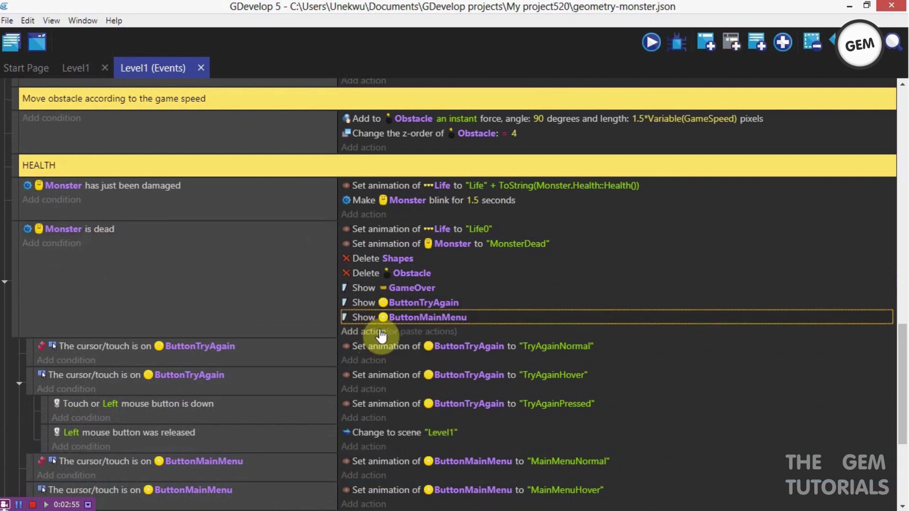
{"action": "left_click", "coordinate": [421, 331]}
{"action": "left_click", "coordinate": [422, 331]}
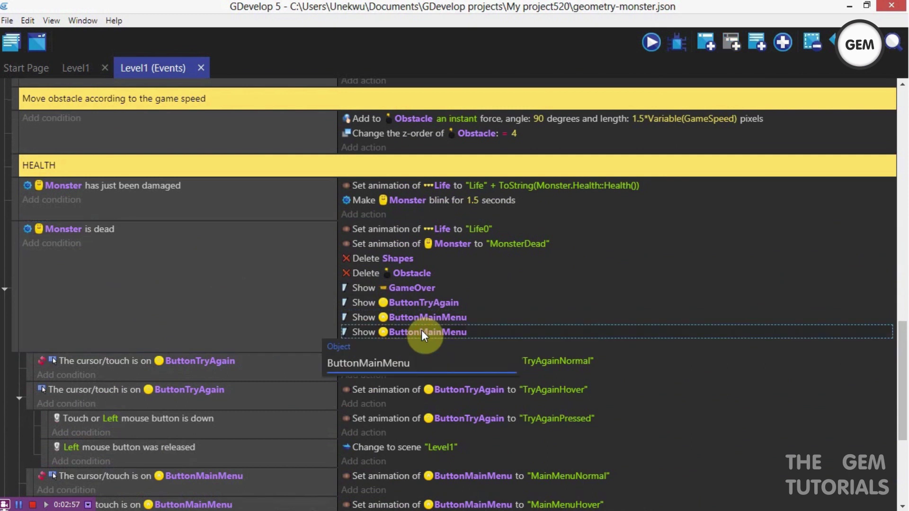
{"action": "key", "text": "BackSpace"}
{"action": "key", "text": "BackSpace"}
{"action": "key", "text": "BackSpace"}
{"action": "key", "text": "BackSpace"}
{"action": "key", "text": "BackSpace"}
{"action": "key", "text": "BackSpace"}
{"action": "key", "text": "BackSpace"}
{"action": "key", "text": "BackSpace"}
{"action": "key", "text": "BackSpace"}
{"action": "key", "text": "BackSpace"}
{"action": "key", "text": "BackSpace"}
{"action": "key", "text": "BackSpace"}
{"action": "key", "text": "BackSpace"}
{"action": "key", "text": "BackSpace"}
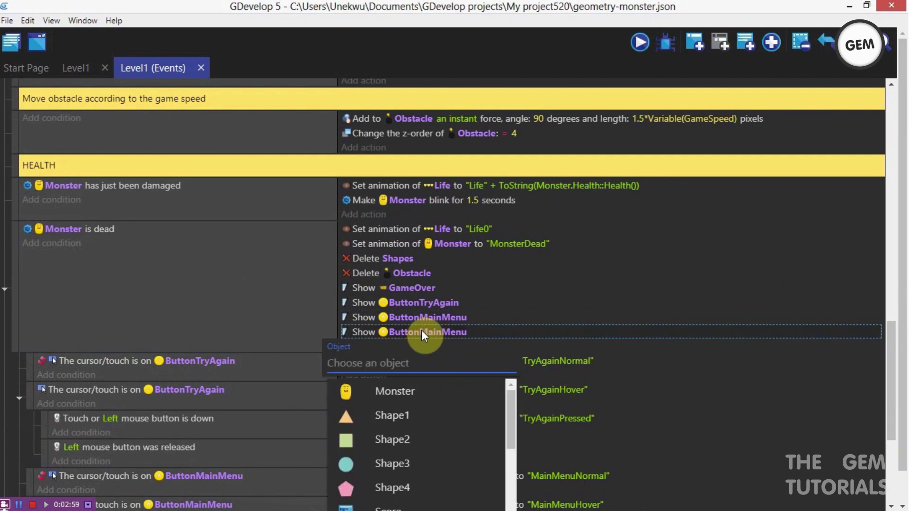
{"action": "type", "text": "vie"}
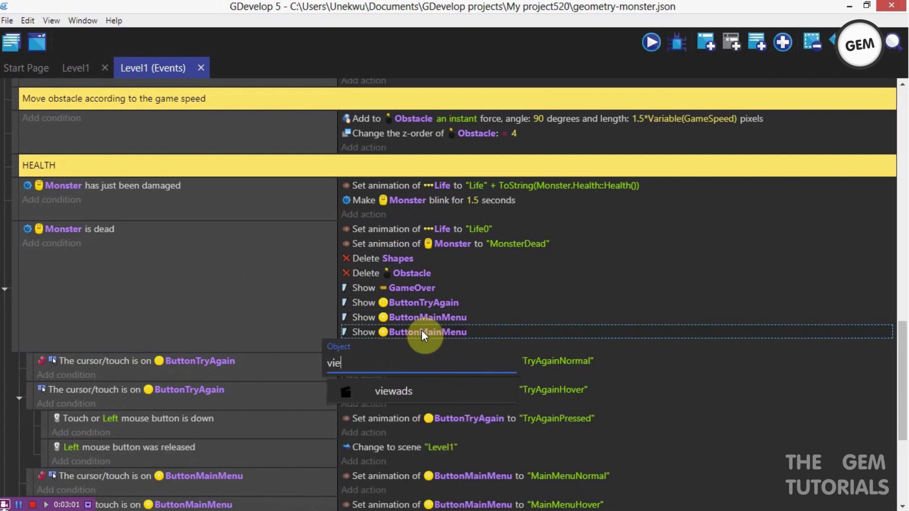
{"action": "left_click", "coordinate": [414, 389]}
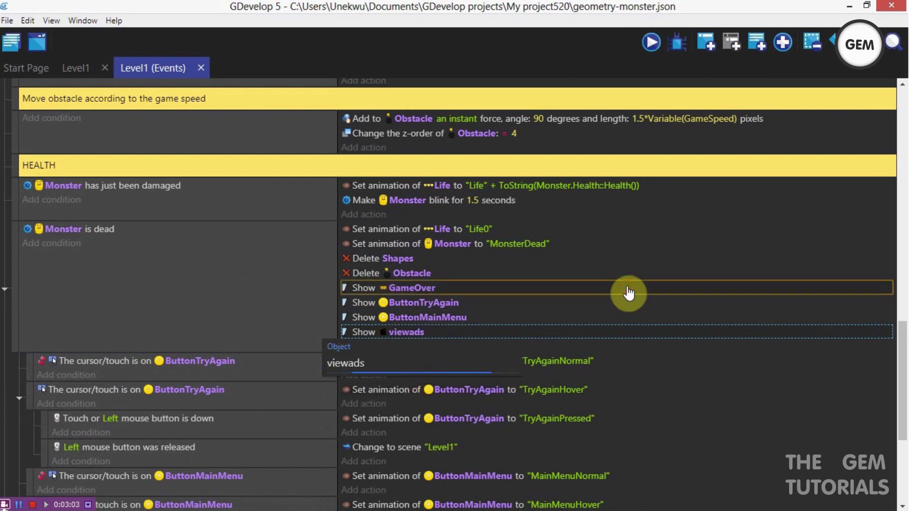
{"action": "left_click", "coordinate": [629, 293]}
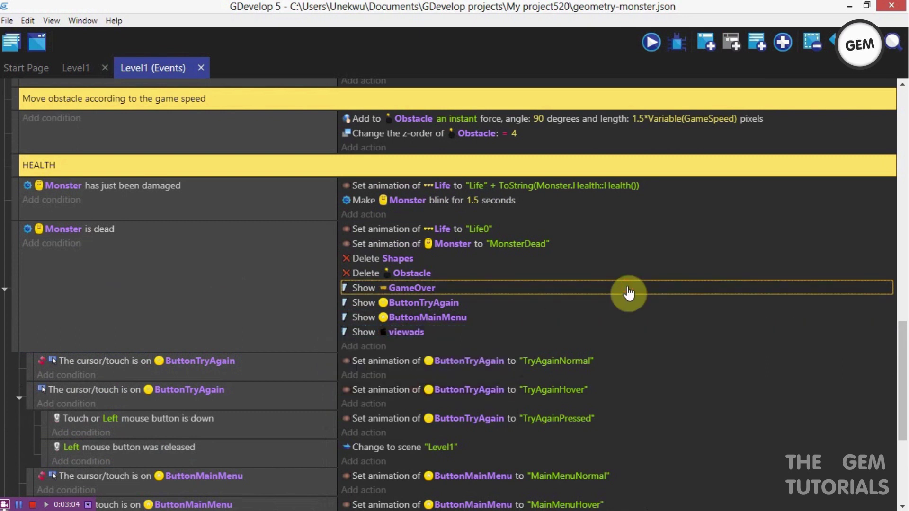
{"action": "left_click", "coordinate": [83, 72]}
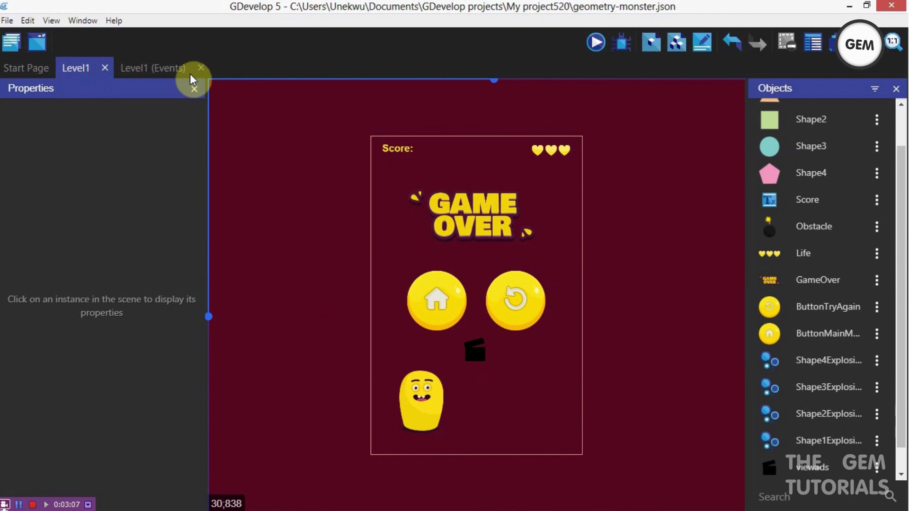
{"action": "left_click", "coordinate": [158, 69]}
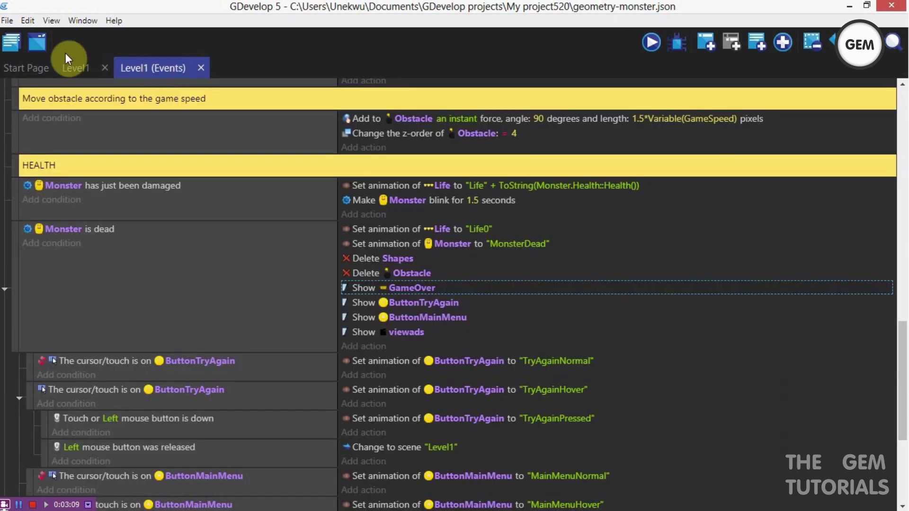
Step: Switch to the Google AdMob home page in the browser and close the downloads bar
{"action": "mouse_move", "coordinate": [507, 485]}
{"action": "left_click", "coordinate": [621, 503]}
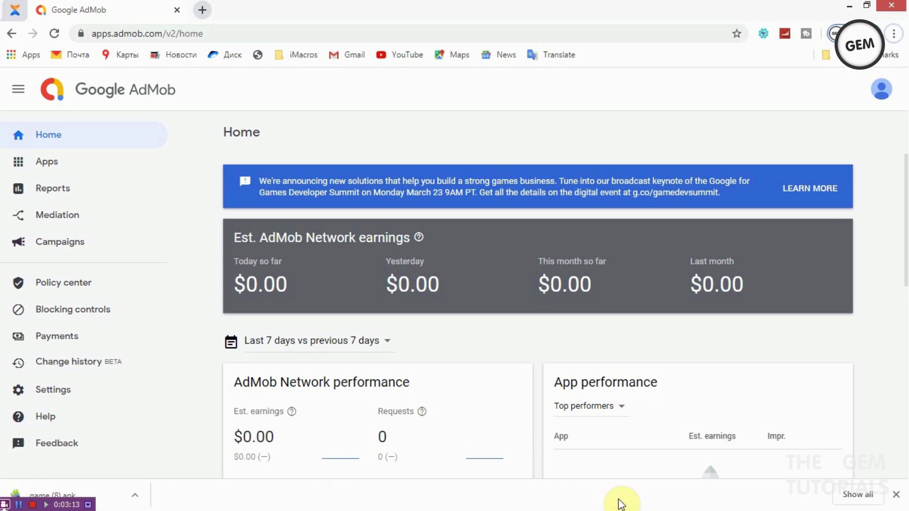
{"action": "left_click", "coordinate": [897, 495]}
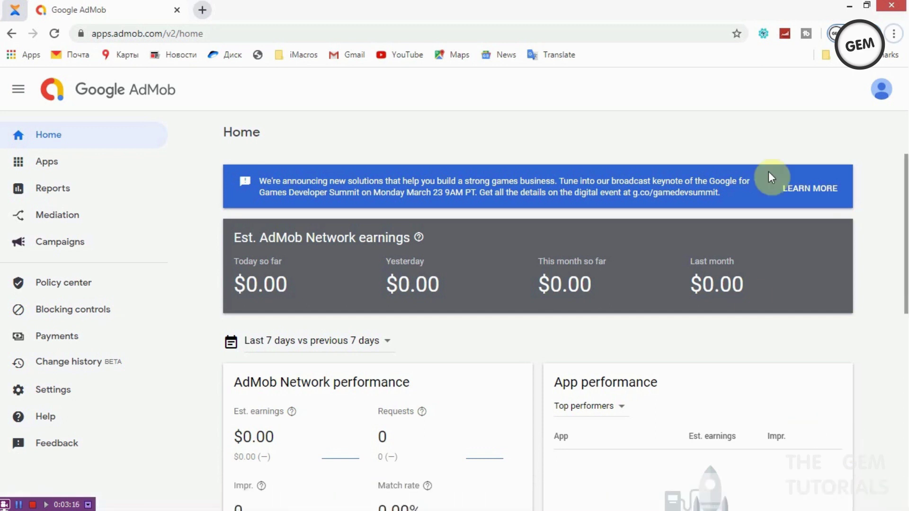
{"action": "left_click", "coordinate": [880, 104]}
{"action": "left_click", "coordinate": [532, 142]}
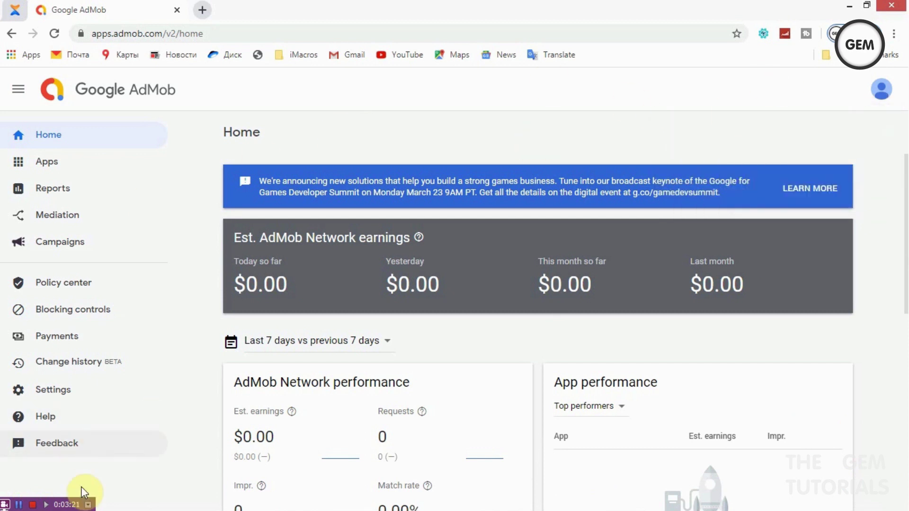
{"action": "left_click_drag", "start_coordinate": [907, 170], "coordinate": [904, 123]}
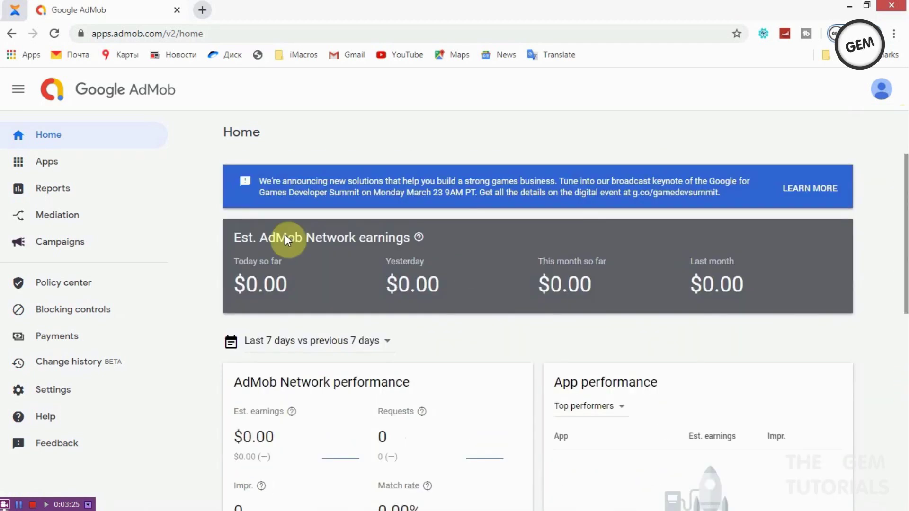
Step: Start adding a new app in AdMob, answering No to being published on Google Play or the App Store
{"action": "left_click", "coordinate": [101, 173]}
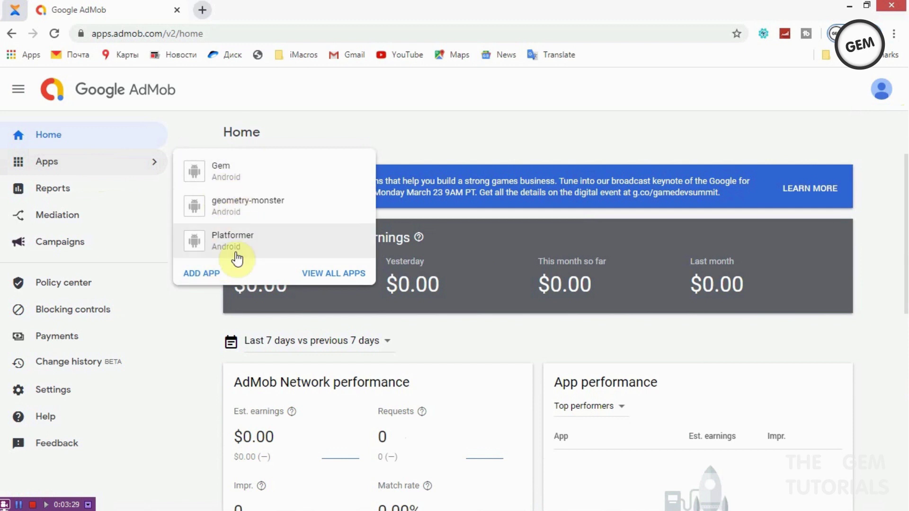
{"action": "left_click", "coordinate": [203, 280]}
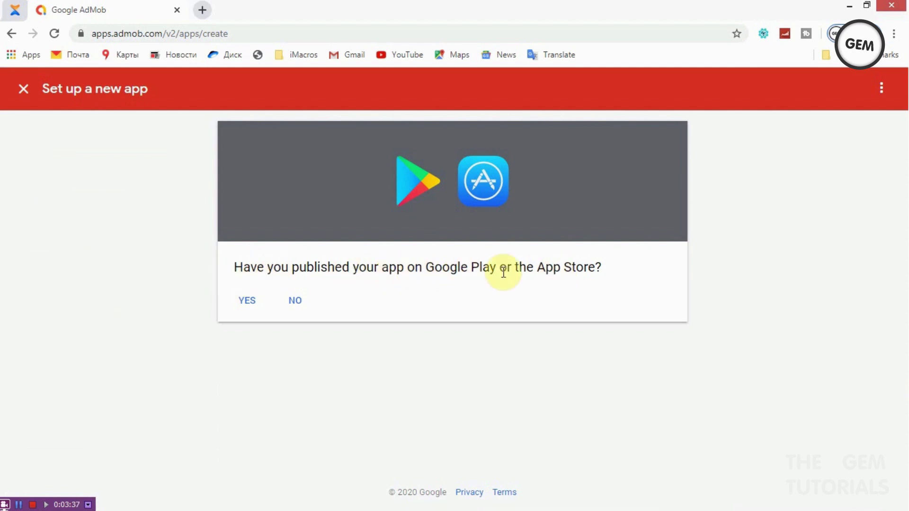
{"action": "left_click", "coordinate": [294, 303]}
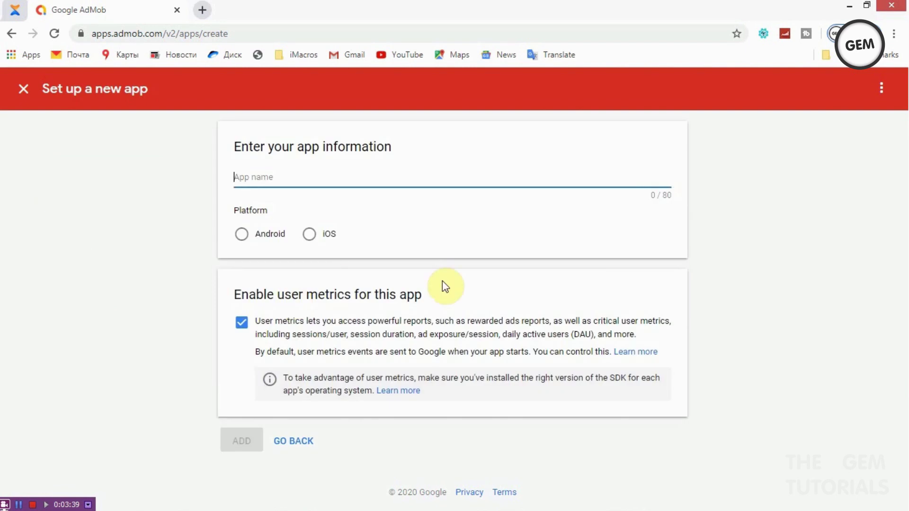
Step: Name the new AdMob app Geometry monster, matching the game name in GDevelop's project properties, and set its platform to Android
{"action": "left_click_drag", "start_coordinate": [391, 5], "coordinate": [451, 257]}
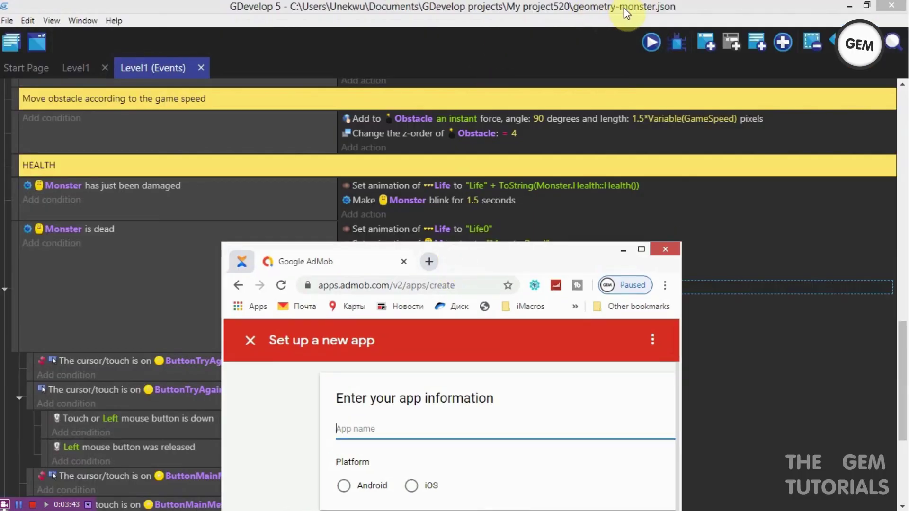
{"action": "left_click", "coordinate": [14, 45]}
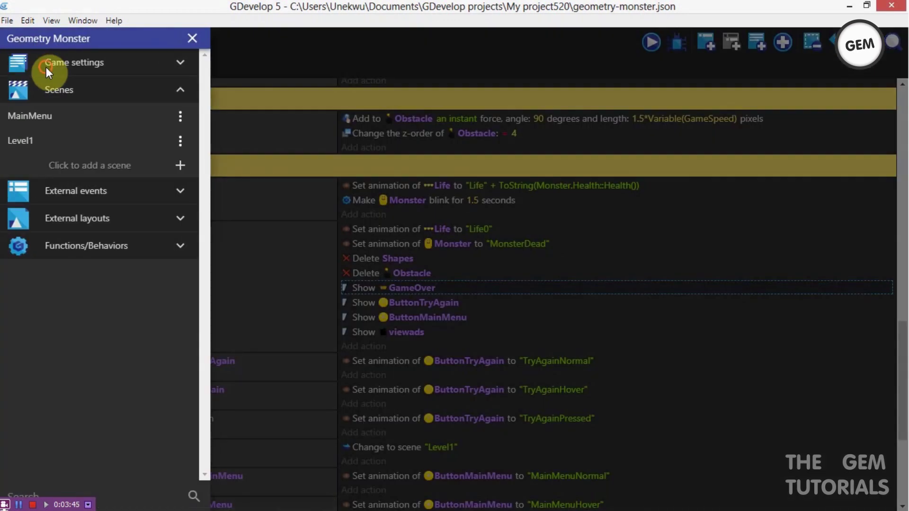
{"action": "left_click", "coordinate": [46, 66]}
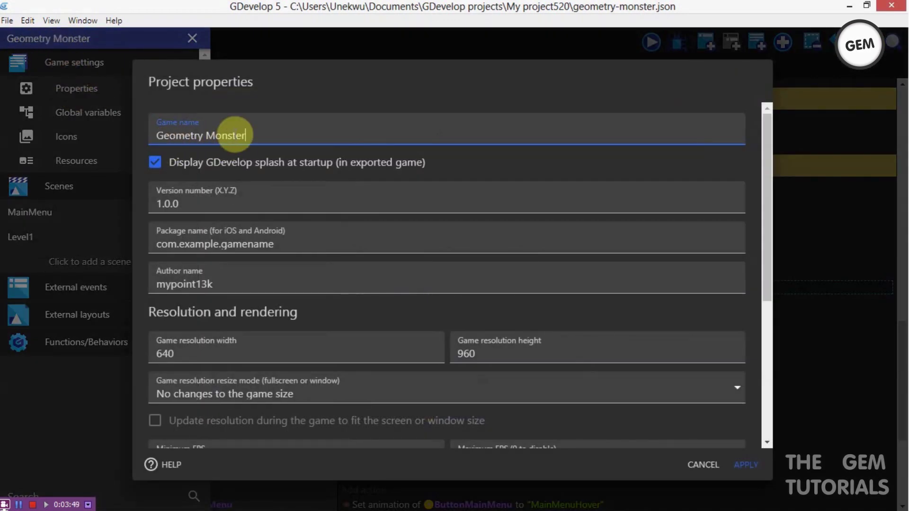
{"action": "left_click", "coordinate": [624, 502]}
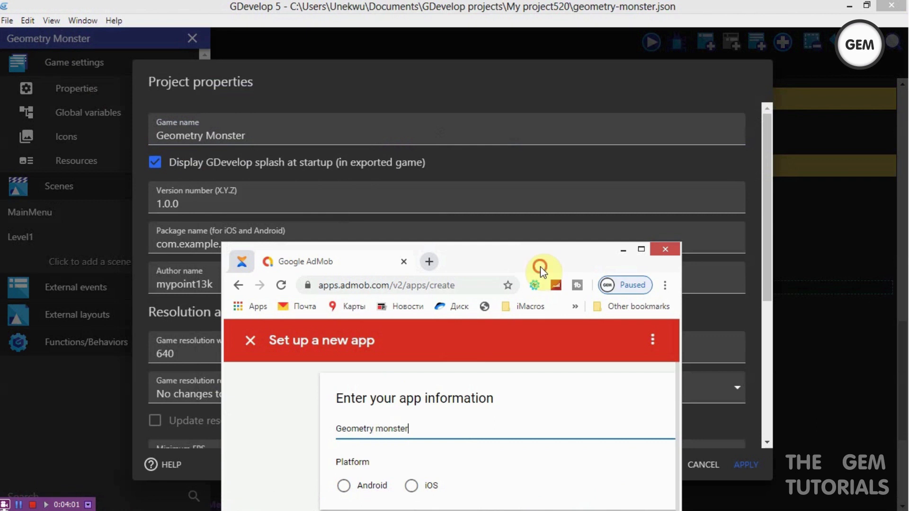
{"action": "left_click_drag", "start_coordinate": [541, 266], "coordinate": [515, 92]}
{"action": "left_click", "coordinate": [350, 316]}
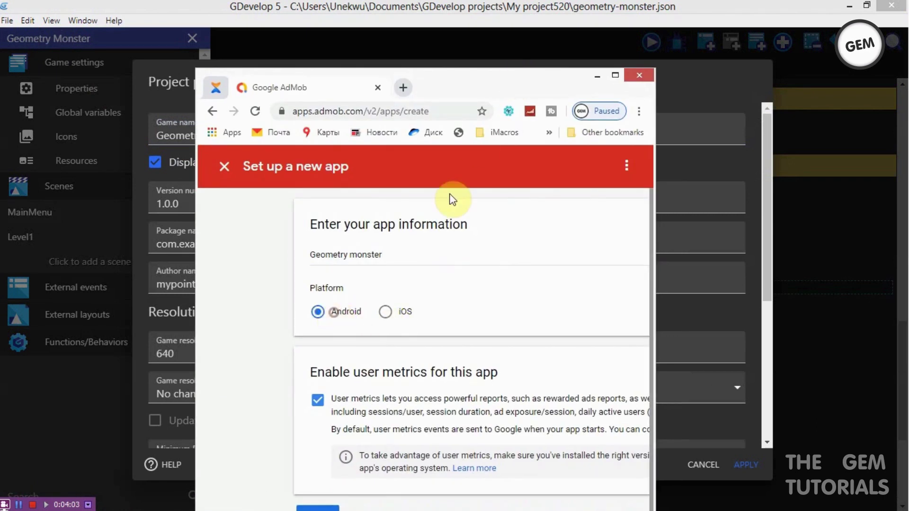
{"action": "left_click", "coordinate": [617, 77]}
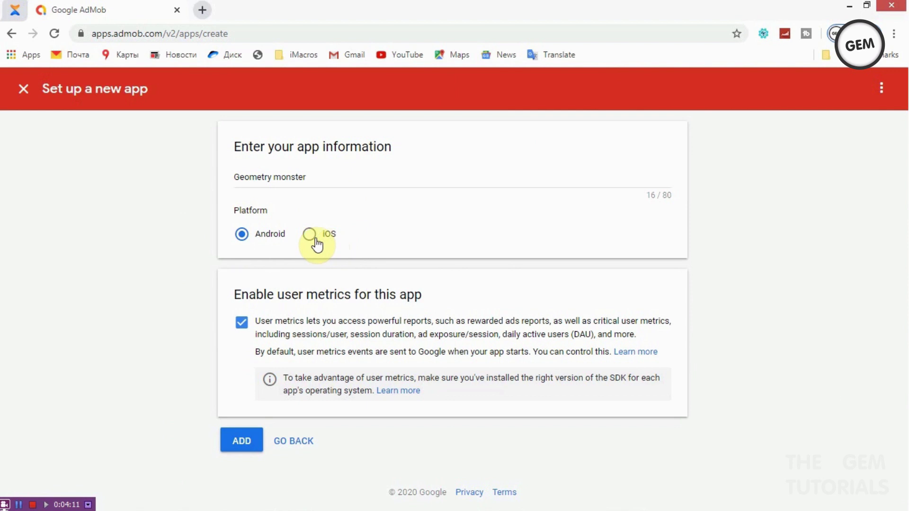
{"action": "left_click", "coordinate": [309, 235]}
{"action": "left_click", "coordinate": [255, 238]}
{"action": "left_click", "coordinate": [310, 236]}
{"action": "left_click", "coordinate": [270, 238]}
{"action": "left_click", "coordinate": [337, 235]}
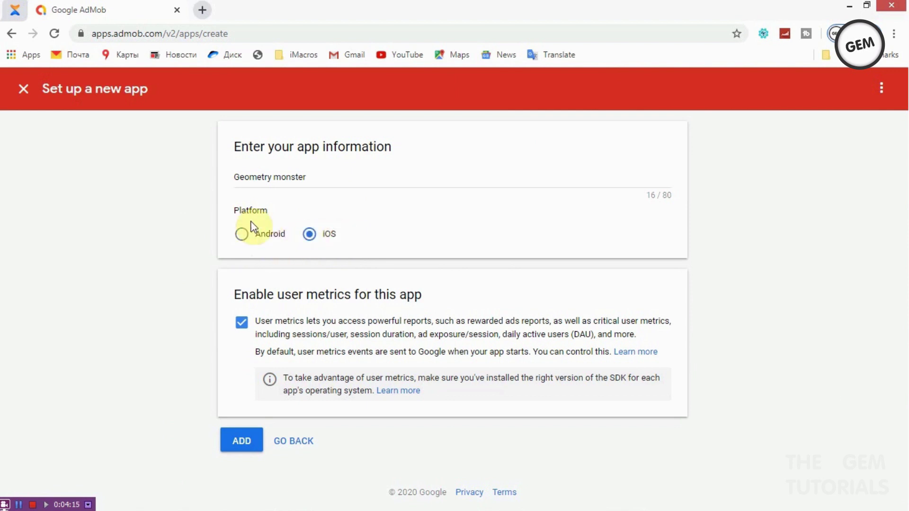
{"action": "left_click", "coordinate": [247, 234]}
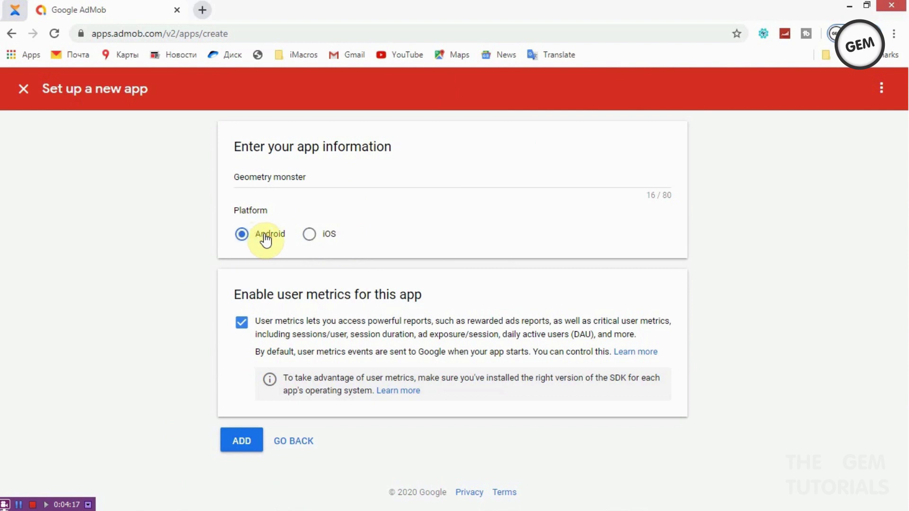
Step: Add the Geometry monster app to AdMob and copy its app ID
{"action": "left_click", "coordinate": [260, 441]}
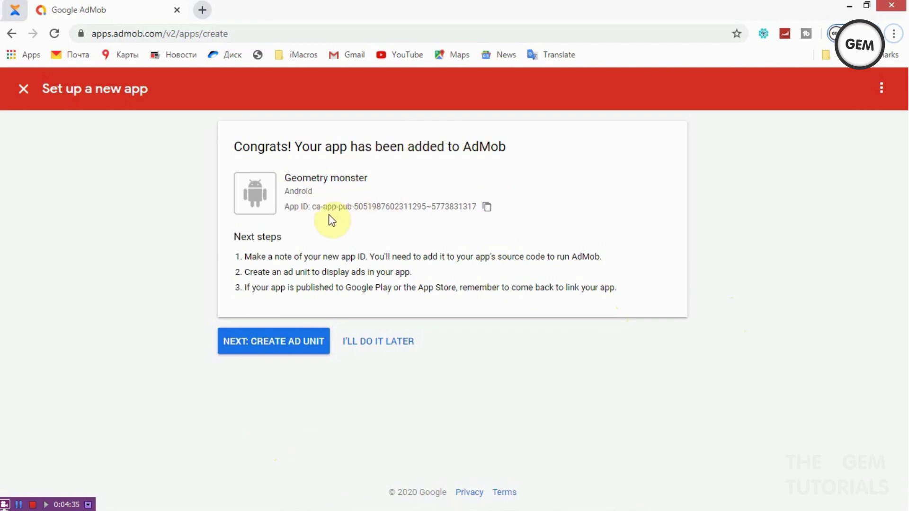
{"action": "left_click", "coordinate": [485, 207]}
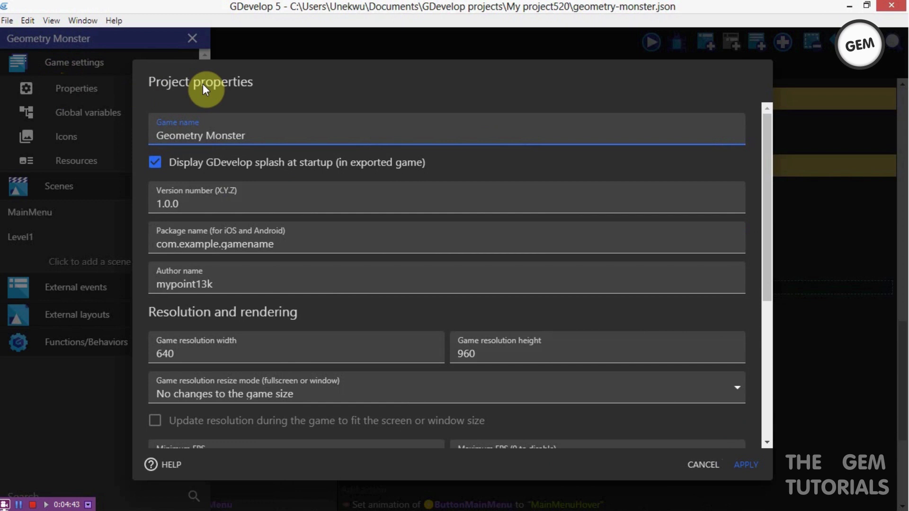
Step: In GDevelop's project properties, paste the copied app ID as the AdMob application ID and apply the change
{"action": "left_click_drag", "start_coordinate": [765, 220], "coordinate": [770, 419]}
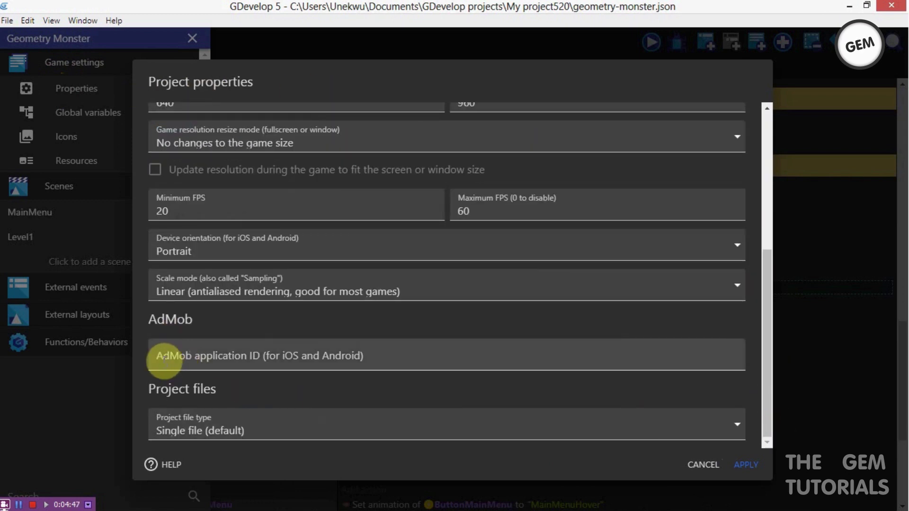
{"action": "mouse_move", "coordinate": [411, 506]}
{"action": "left_click", "coordinate": [625, 499]}
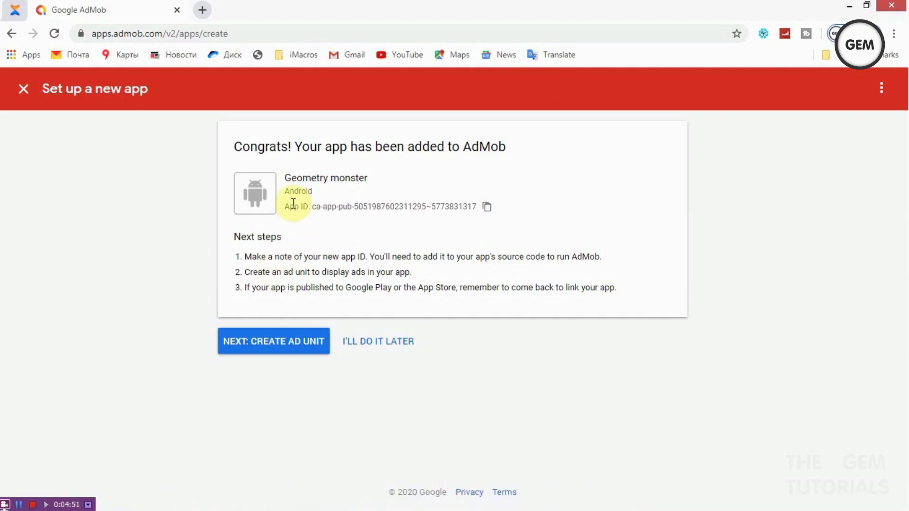
{"action": "left_click", "coordinate": [852, 5]}
{"action": "left_click", "coordinate": [231, 359]}
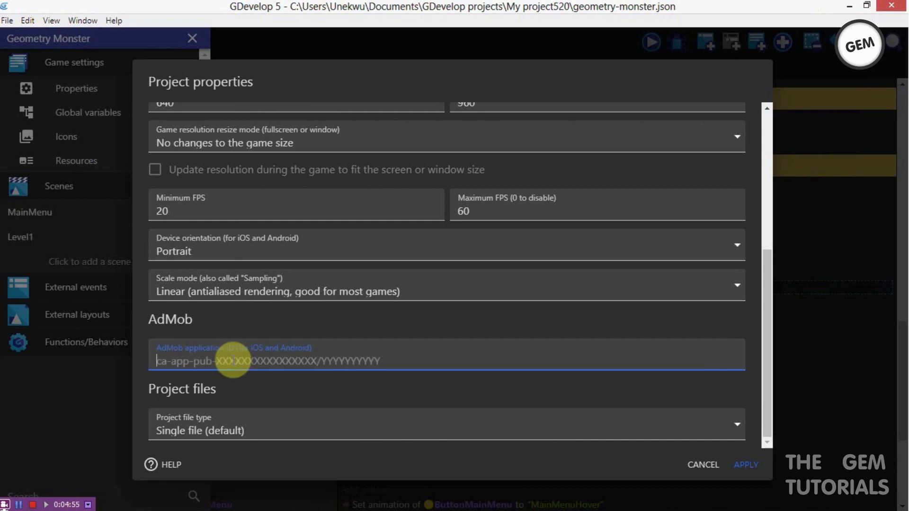
{"action": "key", "text": "ctrl+v"}
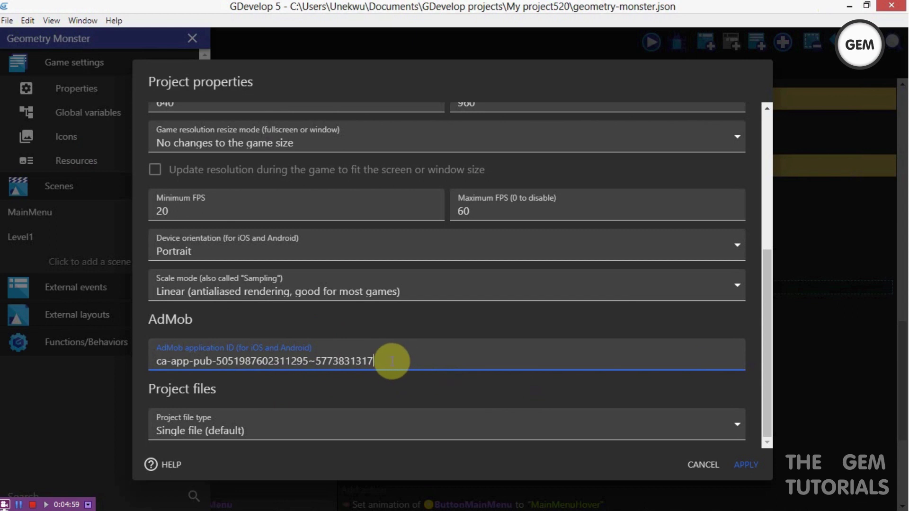
{"action": "left_click", "coordinate": [743, 463]}
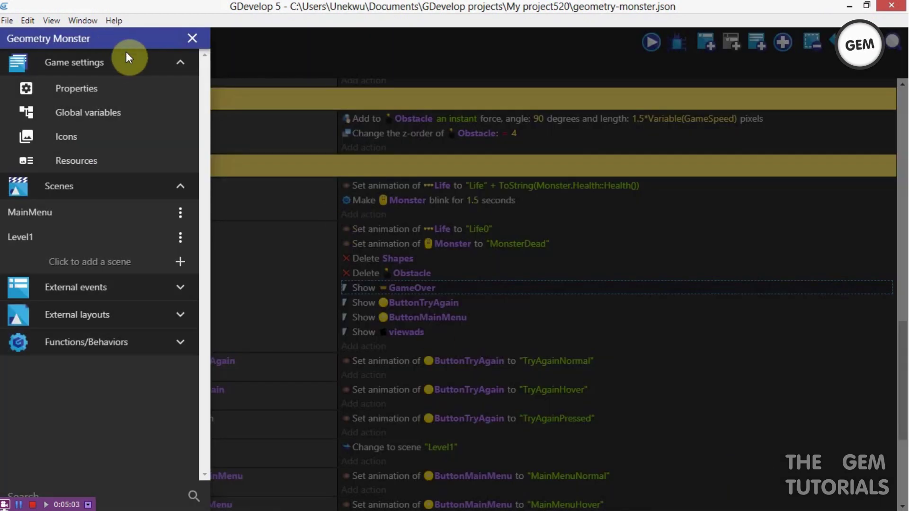
Step: Reopen the project properties to check the saved AdMob application ID, then close them and the project manager
{"action": "left_click", "coordinate": [103, 95]}
{"action": "left_click_drag", "start_coordinate": [771, 279], "coordinate": [744, 418]}
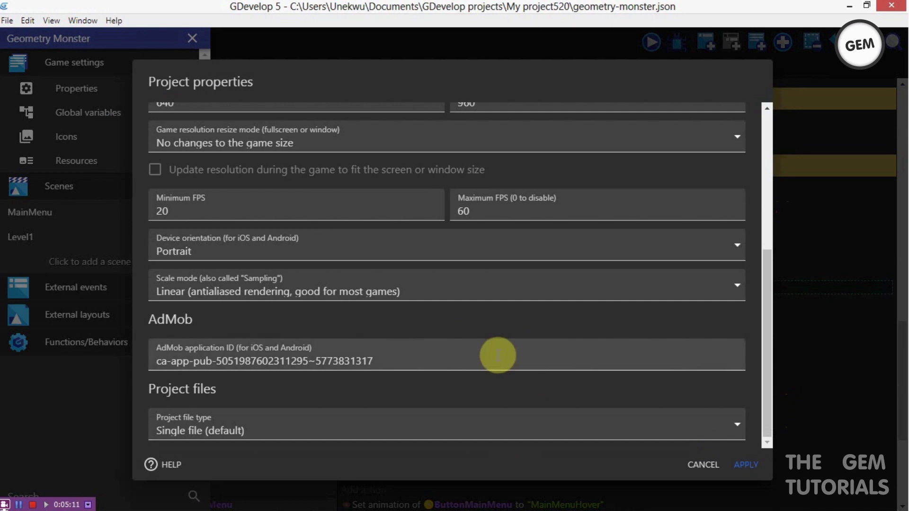
{"action": "left_click", "coordinate": [747, 466]}
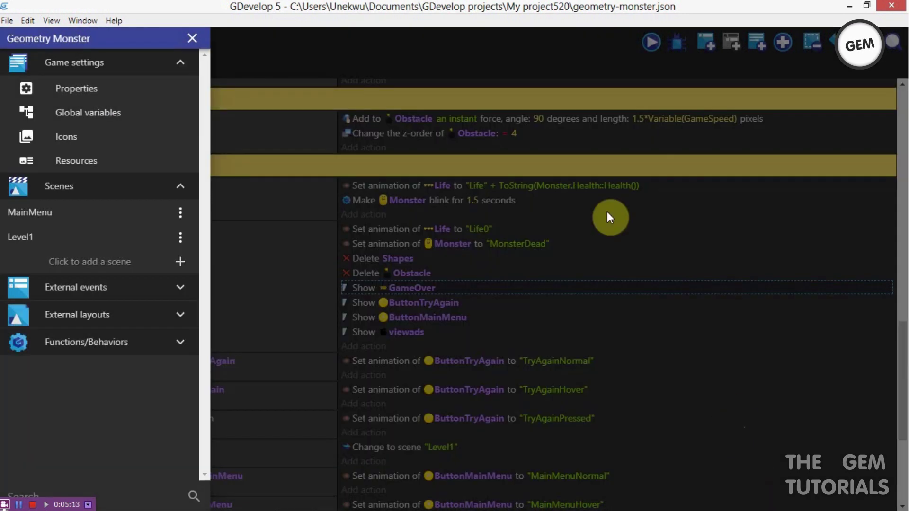
{"action": "left_click", "coordinate": [680, 245]}
Step: Add an event group named ads directly beneath the GAME OVER comment in the Level1 events
{"action": "scroll", "coordinate": [791, 264], "scroll_direction": "down", "scroll_amount": 5}
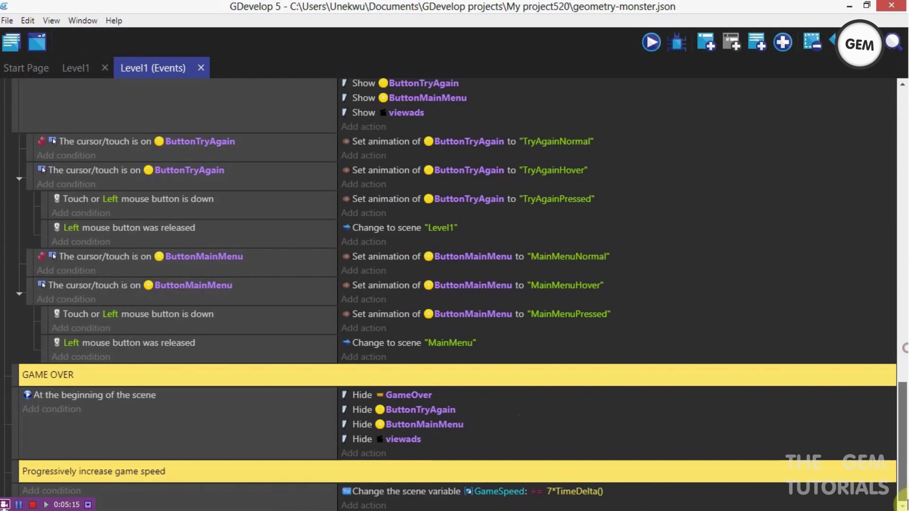
{"action": "left_click", "coordinate": [567, 448]}
{"action": "left_click", "coordinate": [784, 42]}
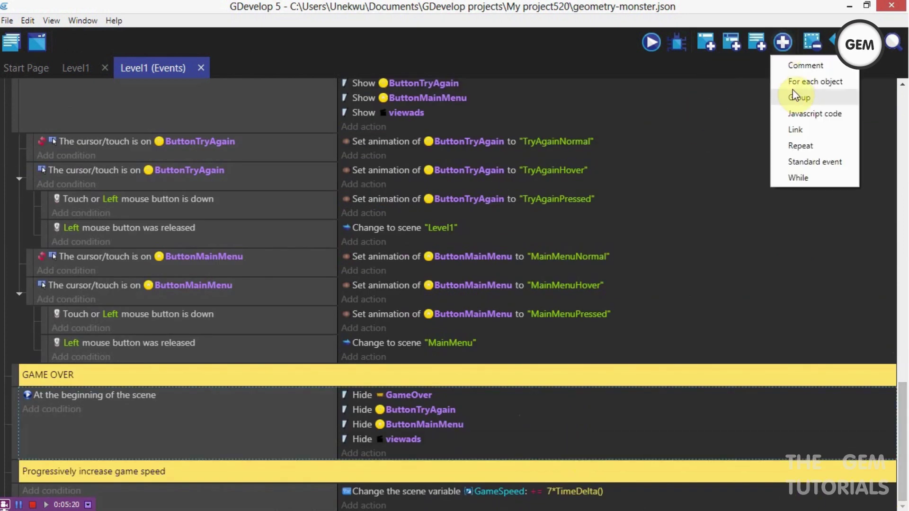
{"action": "left_click", "coordinate": [799, 93]}
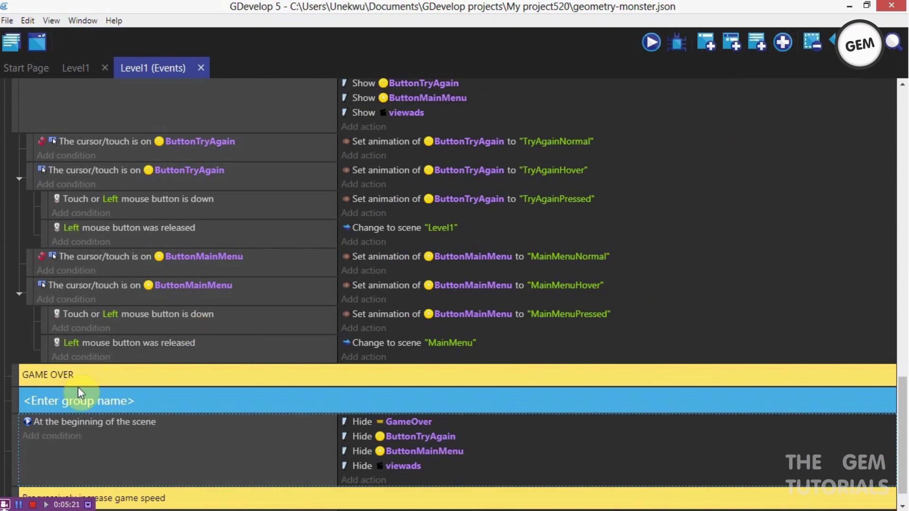
{"action": "left_click", "coordinate": [54, 407]}
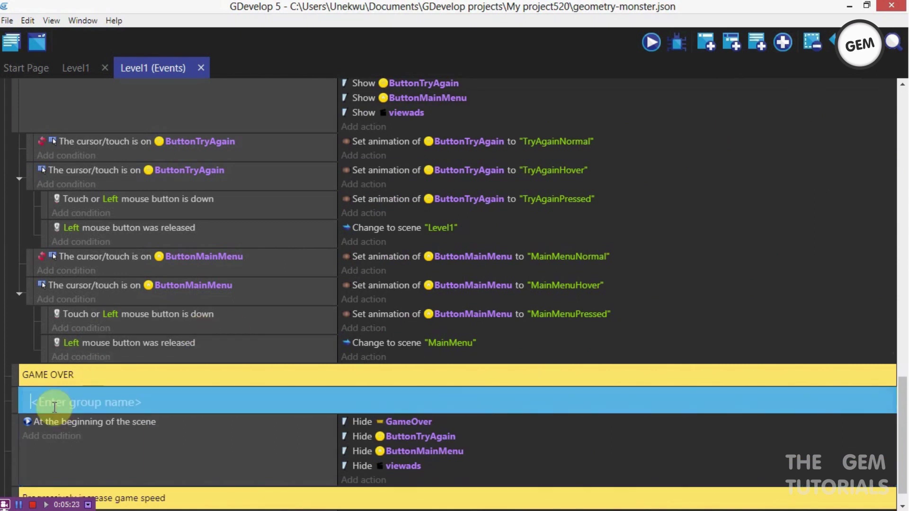
{"action": "type", "text": "ads"}
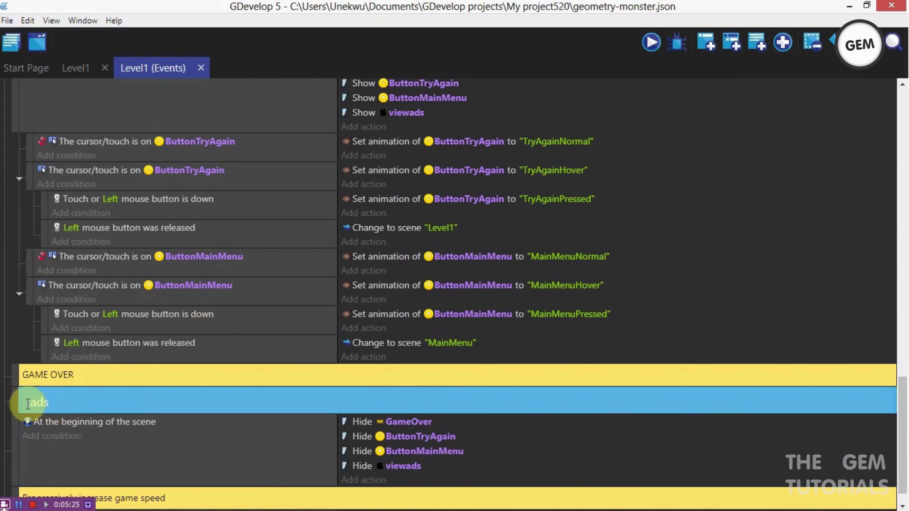
{"action": "left_click", "coordinate": [5, 402]}
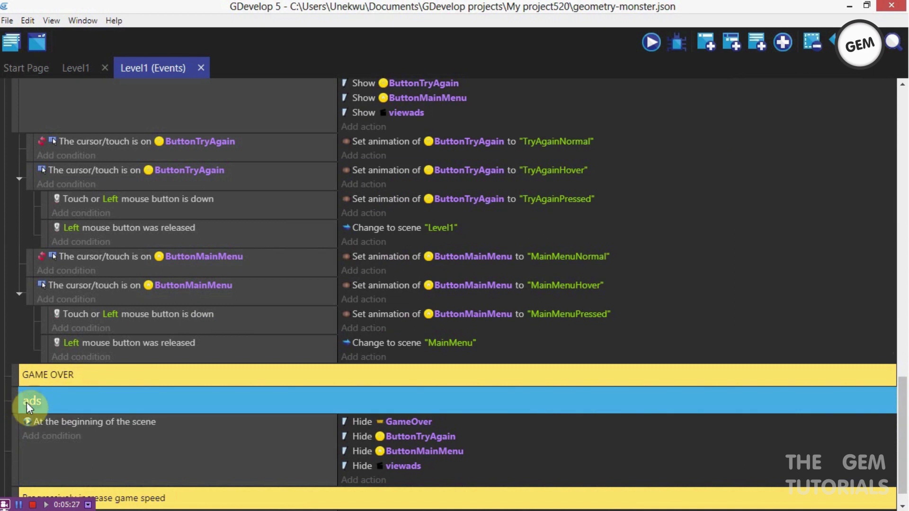
Step: Rename the ads event group to reward video
{"action": "left_click", "coordinate": [26, 402]}
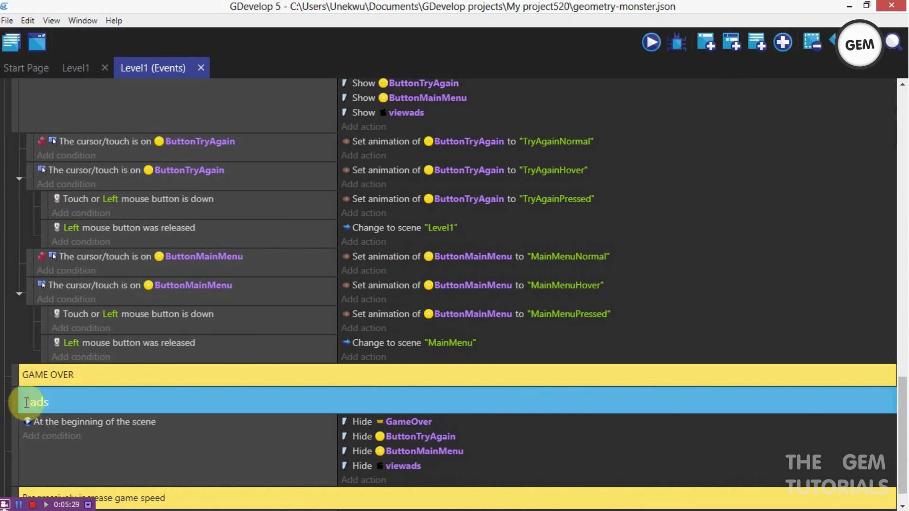
{"action": "key", "text": "BackSpace"}
{"action": "key", "text": "BackSpace"}
{"action": "key", "text": "BackSpace"}
{"action": "type", "text": "rewar"}
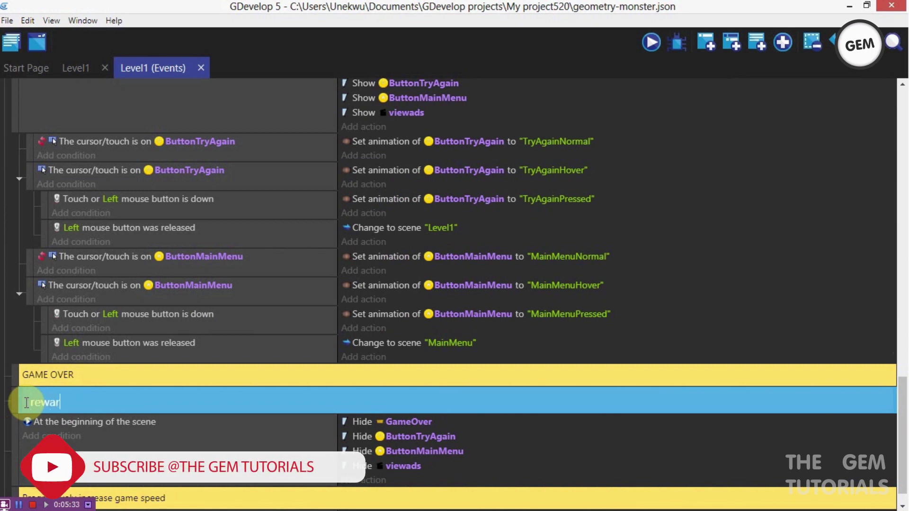
{"action": "type", "text": "d video"}
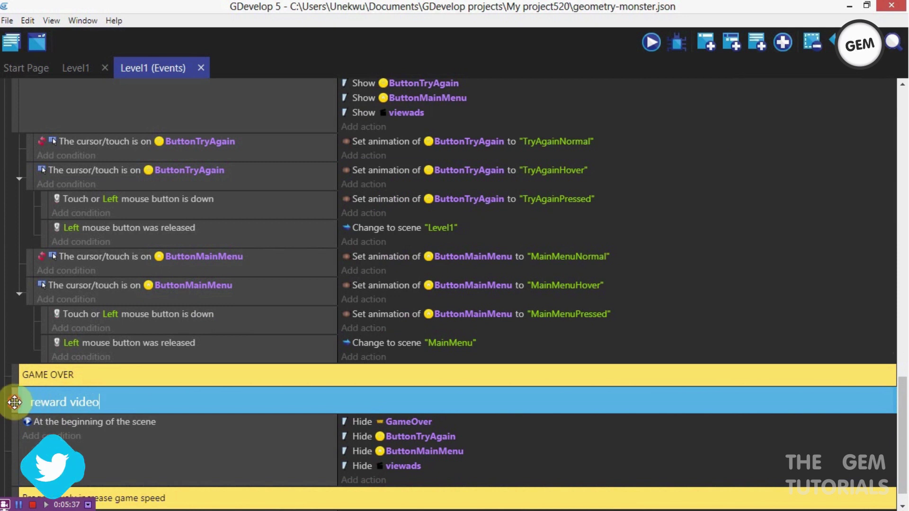
{"action": "key", "text": "Return"}
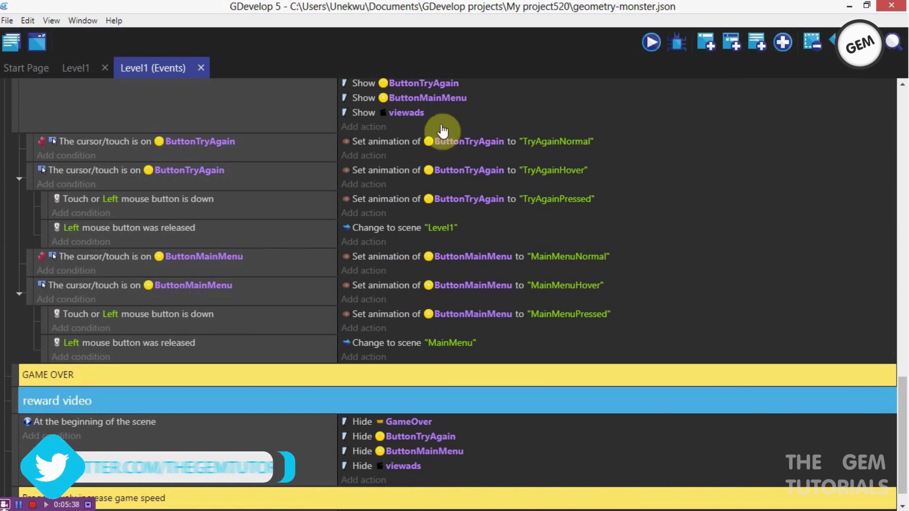
Step: Add an event inside the reward video group with the condition that the cursor/touch is on viewads
{"action": "left_click", "coordinate": [731, 41]}
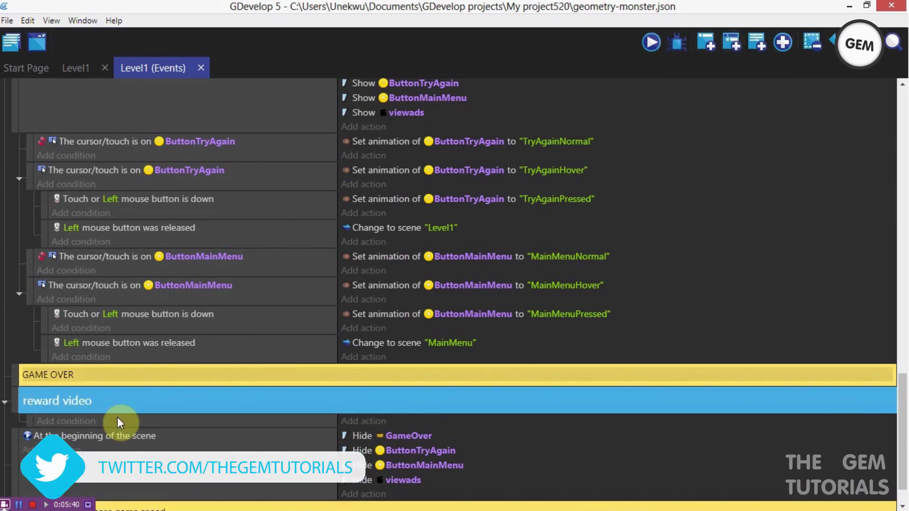
{"action": "left_click", "coordinate": [76, 421]}
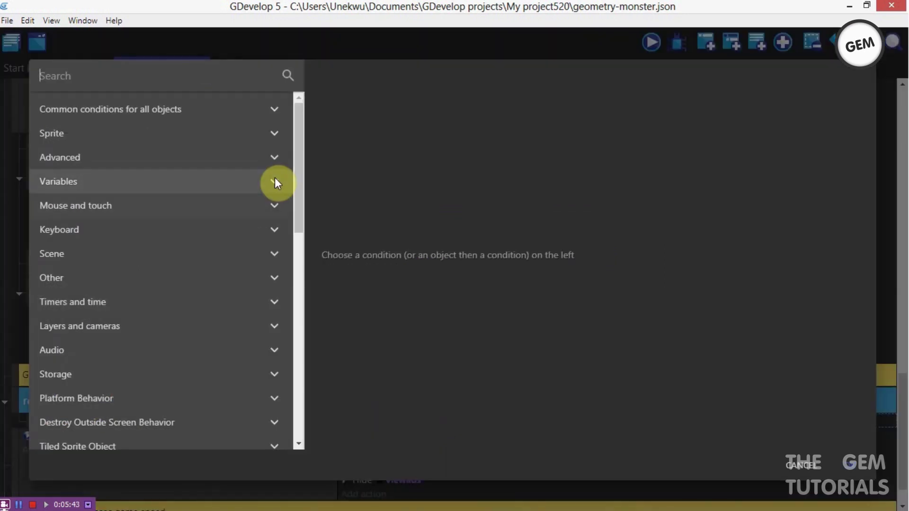
{"action": "left_click", "coordinate": [194, 101]}
{"action": "type", "text": "cur"}
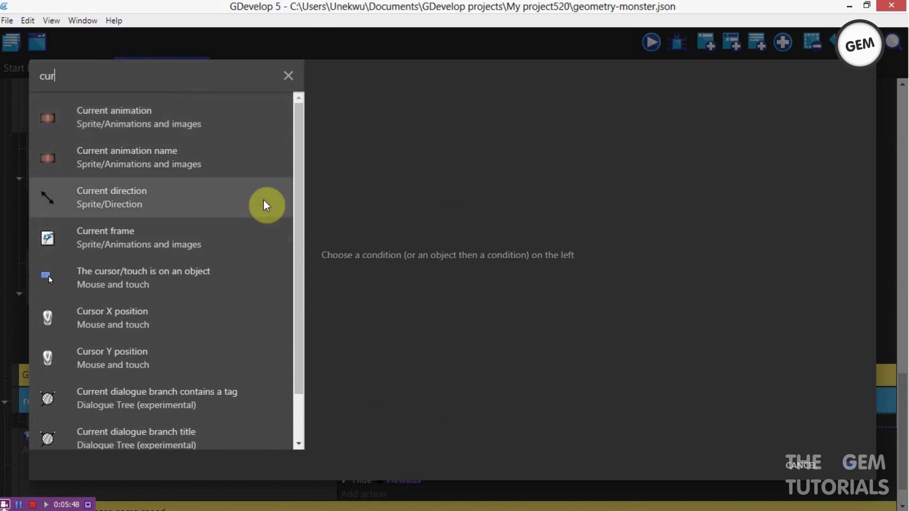
{"action": "left_click_drag", "start_coordinate": [302, 166], "coordinate": [304, 182]}
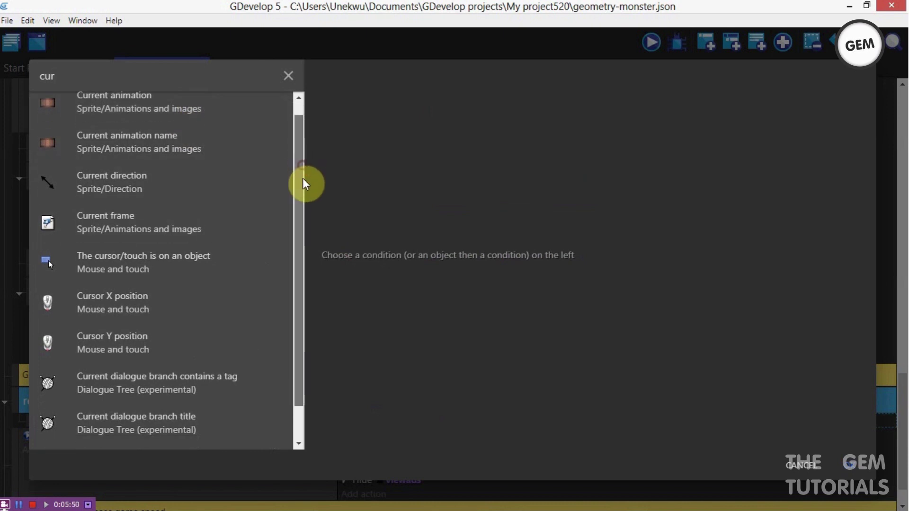
{"action": "left_click", "coordinate": [192, 261]}
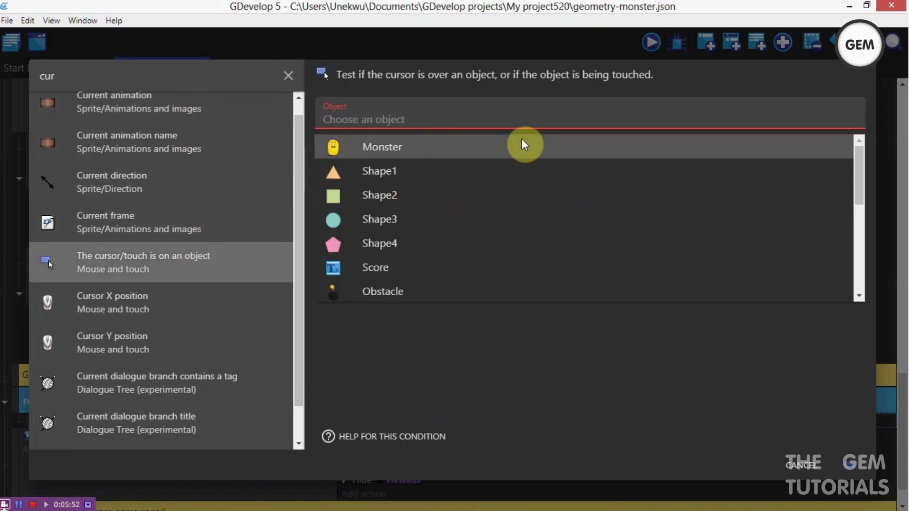
{"action": "left_click_drag", "start_coordinate": [866, 175], "coordinate": [862, 273]}
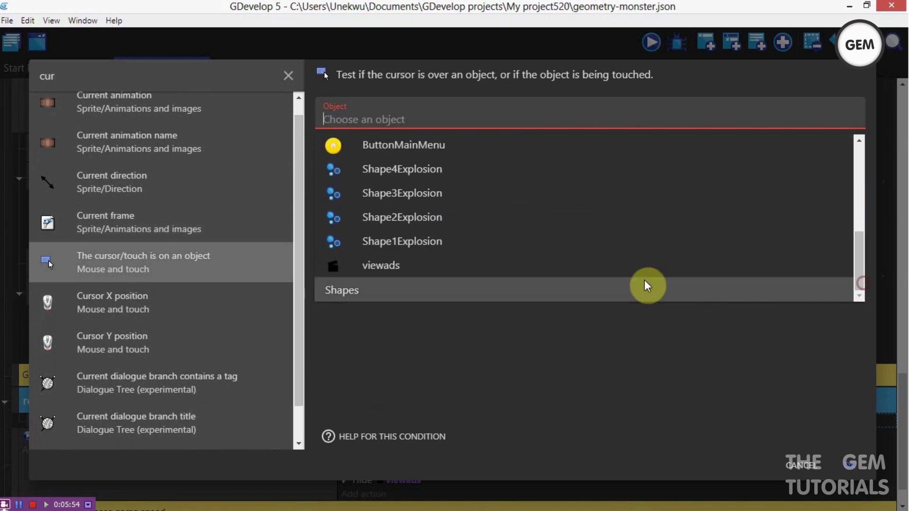
{"action": "left_click", "coordinate": [635, 263]}
{"action": "left_click", "coordinate": [849, 465]}
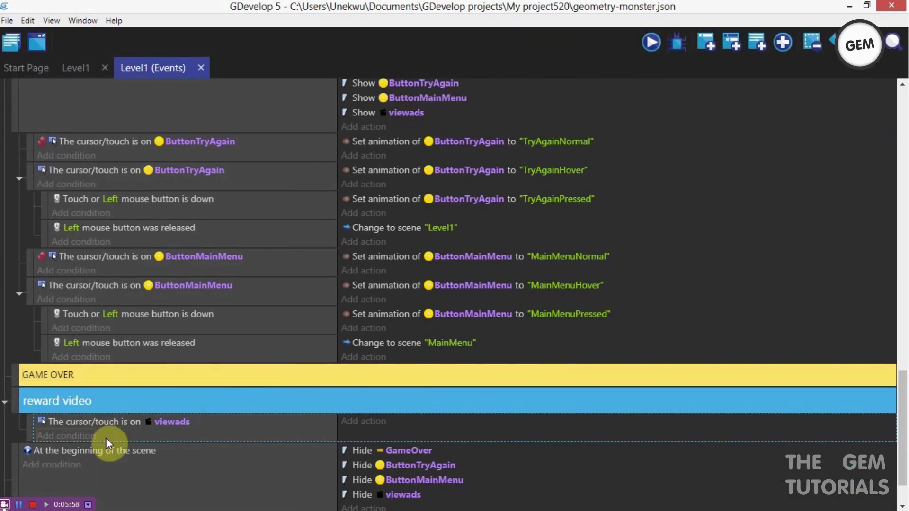
Step: Add a second condition to the reward video event checking that the viewads object is visible
{"action": "left_click", "coordinate": [67, 435]}
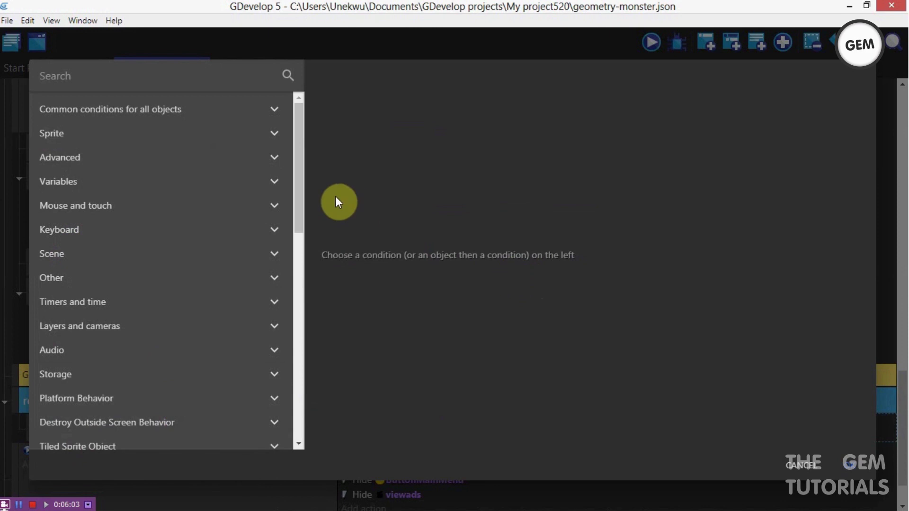
{"action": "type", "text": "vis"}
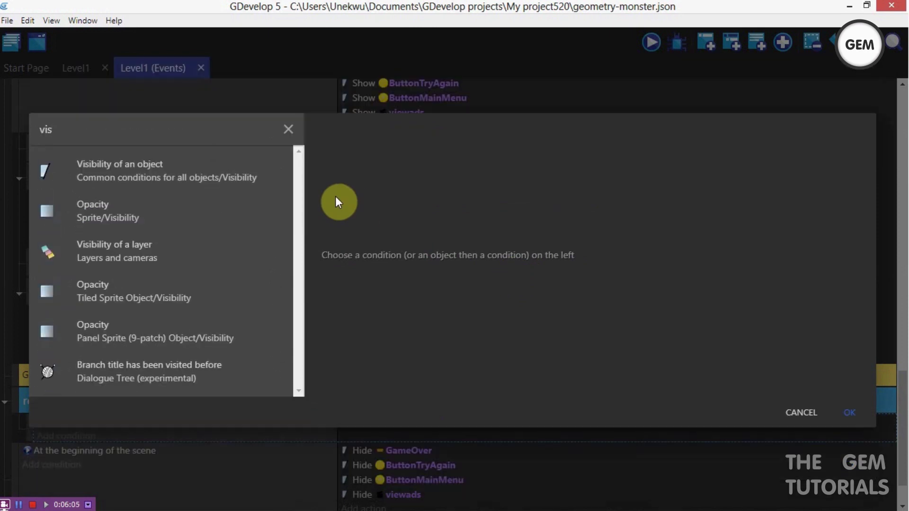
{"action": "left_click", "coordinate": [204, 174]}
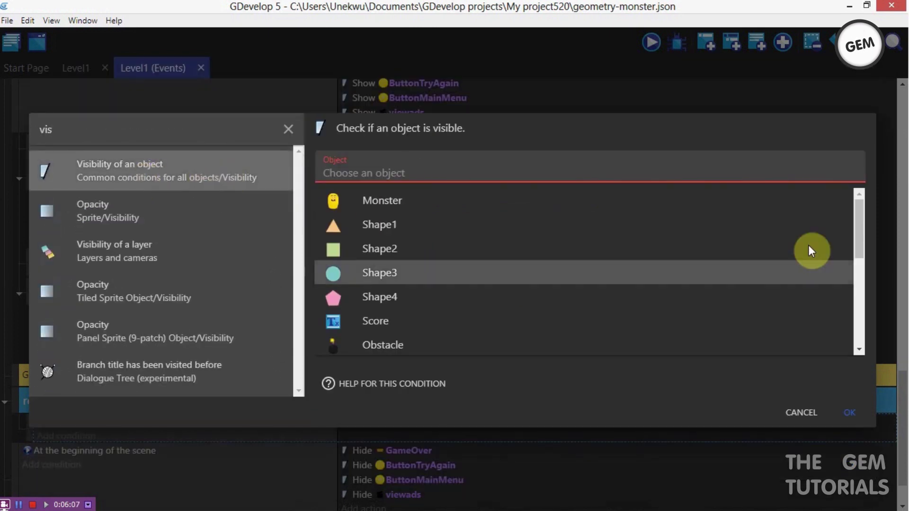
{"action": "left_click_drag", "start_coordinate": [859, 220], "coordinate": [864, 342]}
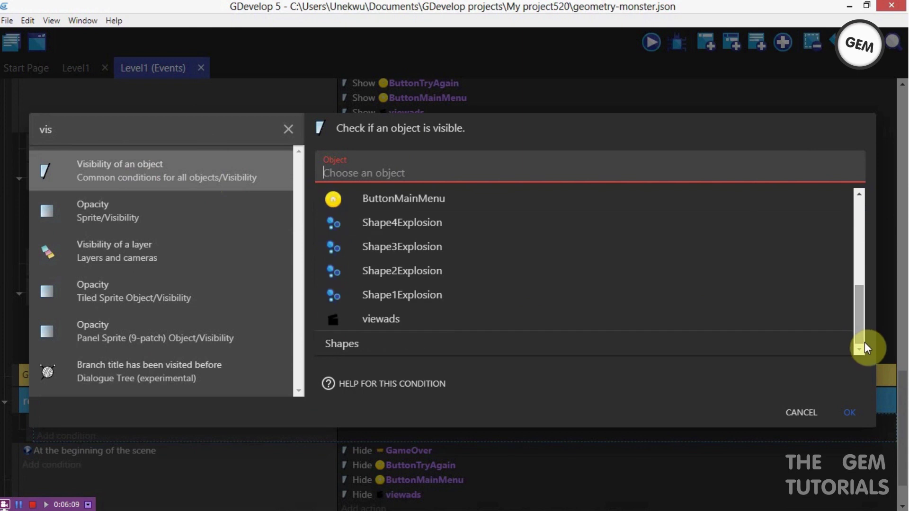
{"action": "left_click", "coordinate": [671, 321]}
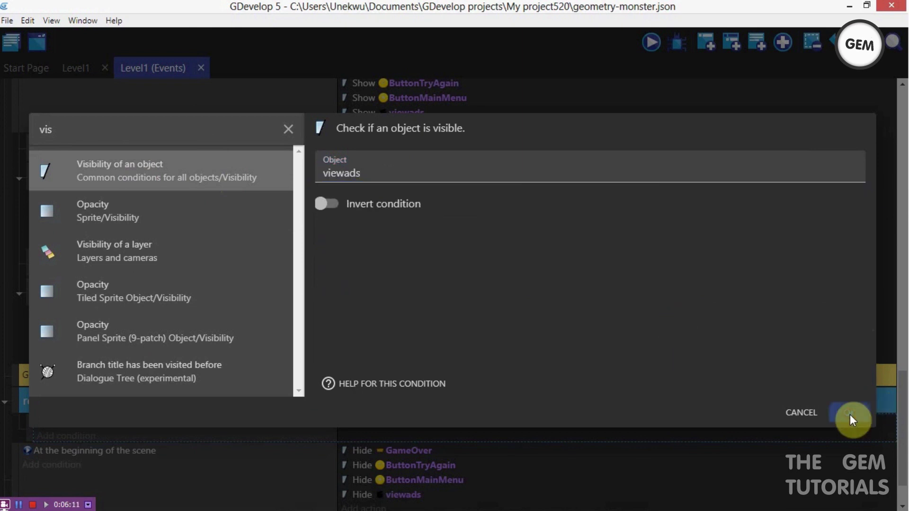
{"action": "left_click", "coordinate": [850, 414]}
Step: Review the Monster is dead event and the Level1 scene layout, and return to the reward video group
{"action": "scroll", "coordinate": [903, 415], "scroll_direction": "down", "scroll_amount": 2}
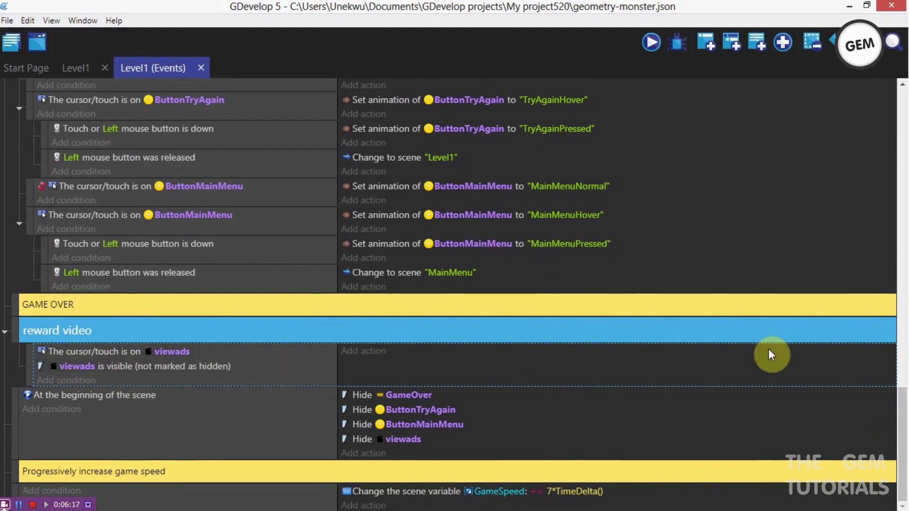
{"action": "left_click_drag", "start_coordinate": [895, 392], "coordinate": [902, 339]}
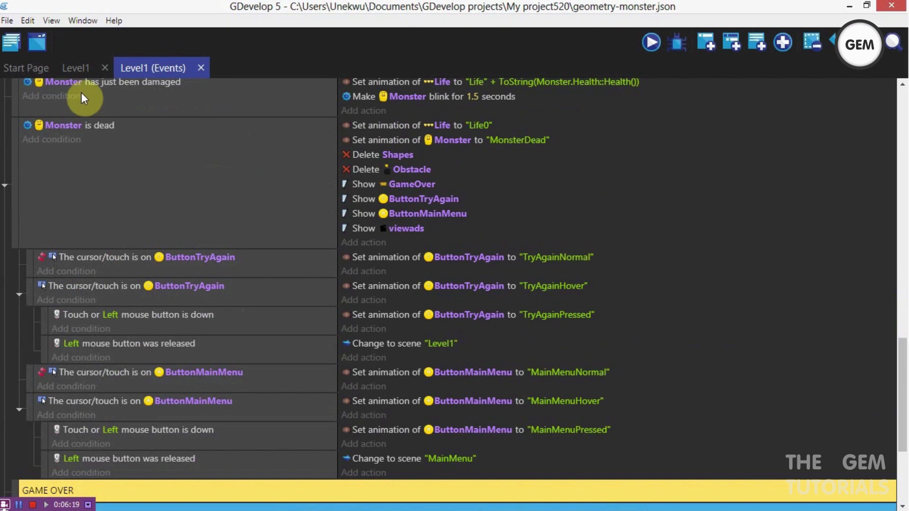
{"action": "left_click", "coordinate": [70, 70]}
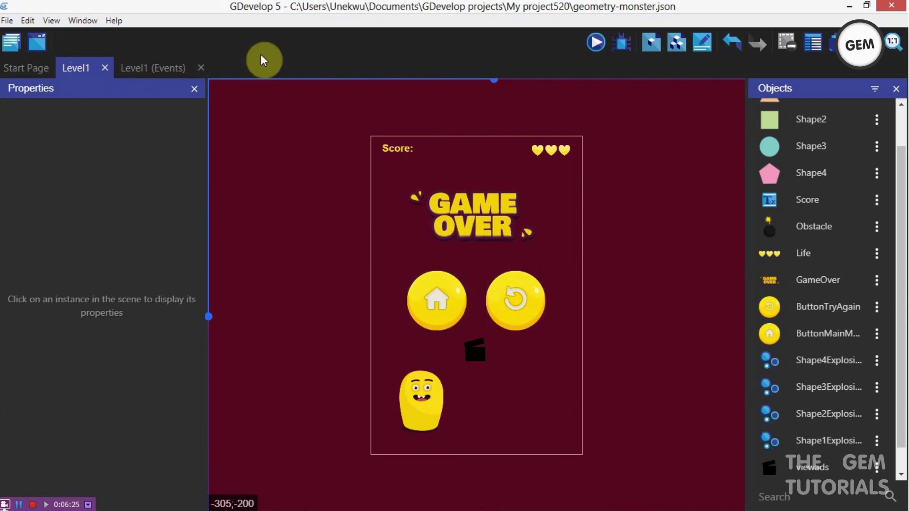
{"action": "left_click", "coordinate": [144, 69]}
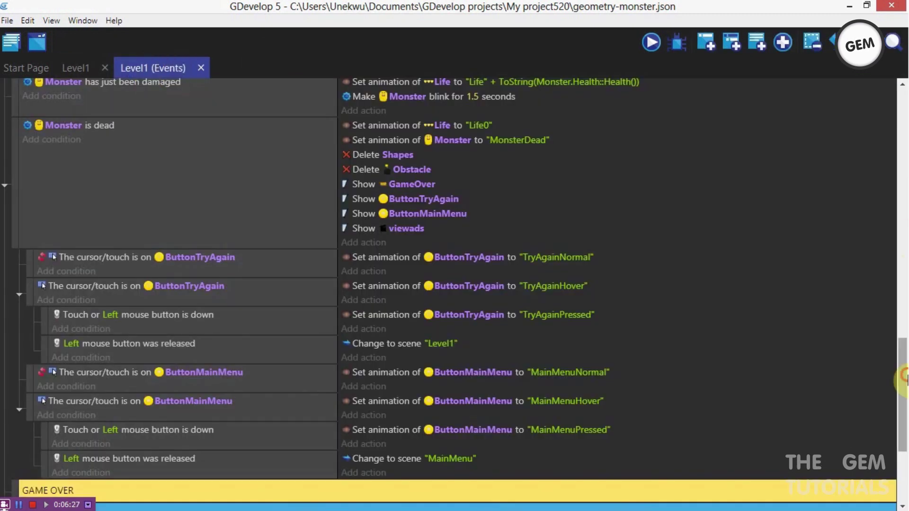
{"action": "left_click_drag", "start_coordinate": [907, 378], "coordinate": [903, 445]}
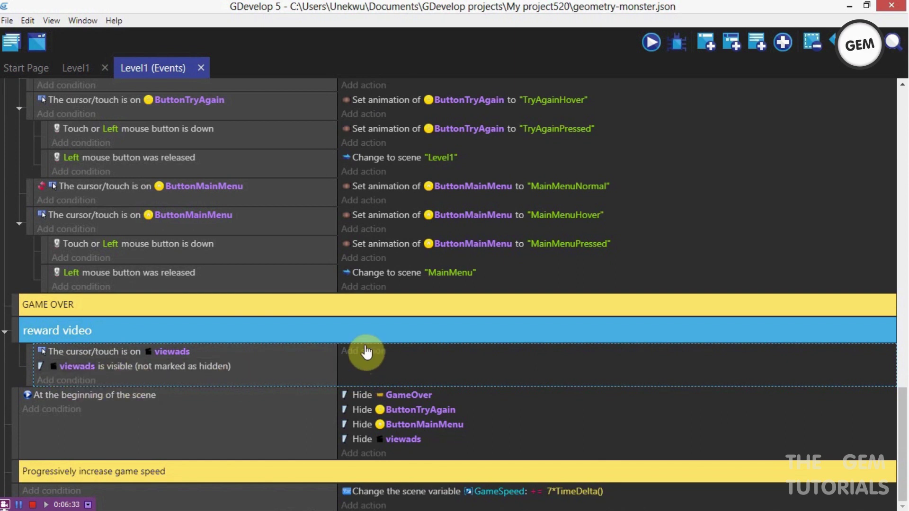
Step: Start adding an AdMob Load video action to the reward video event, ready for its Android reward video ID
{"action": "left_click", "coordinate": [367, 352]}
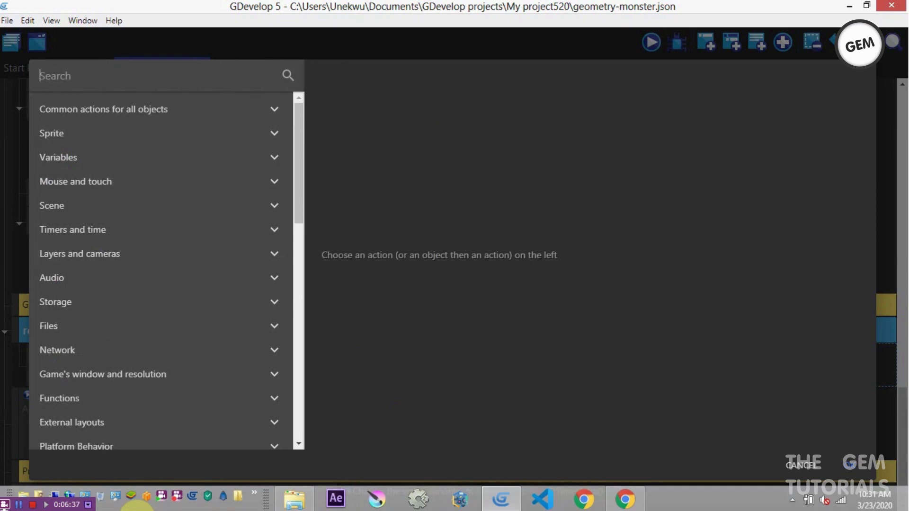
{"action": "type", "text": "video"}
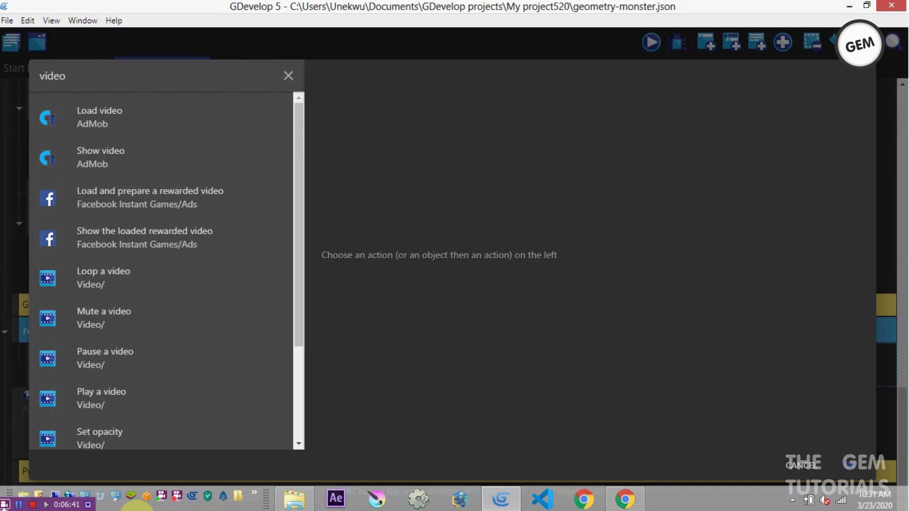
{"action": "left_click", "coordinate": [154, 115]}
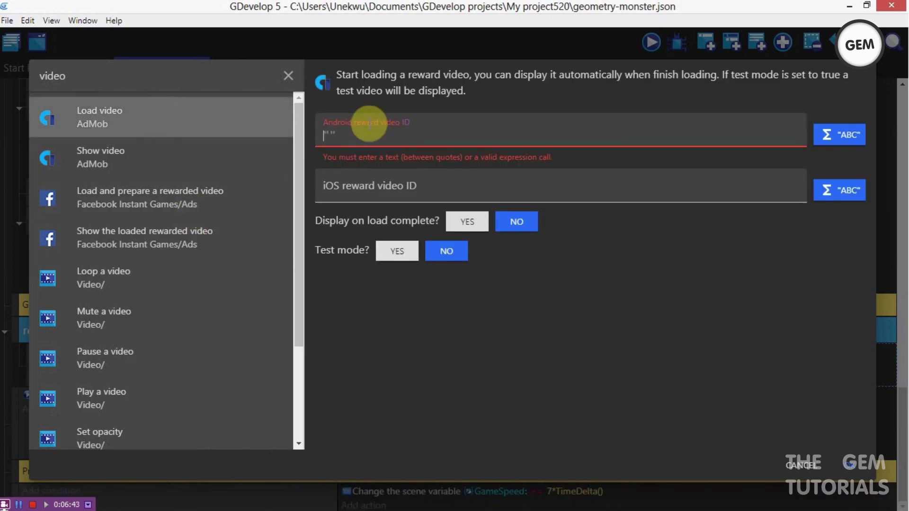
{"action": "left_click", "coordinate": [350, 127]}
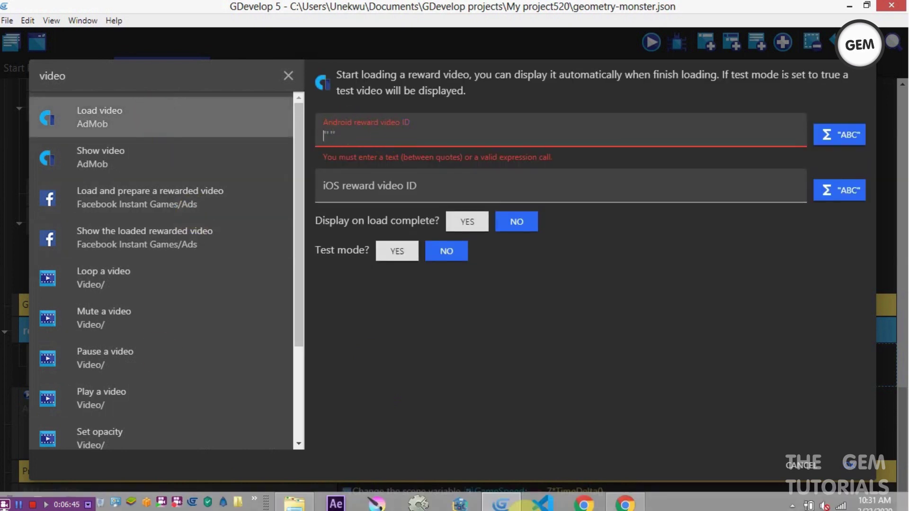
Step: Switch to AdMob in Chrome and start creating an ad unit for the Geometry monster app
{"action": "left_click", "coordinate": [624, 500]}
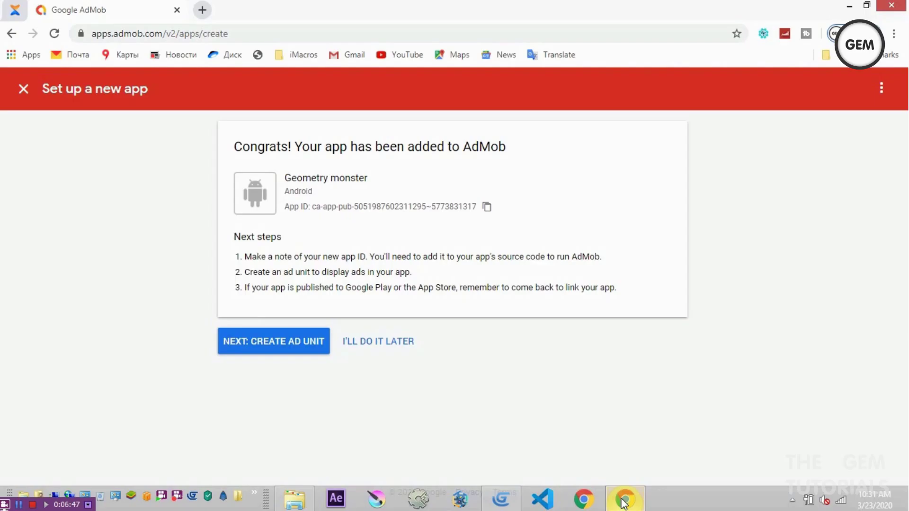
{"action": "left_click", "coordinate": [298, 344]}
{"action": "left_click", "coordinate": [299, 344]}
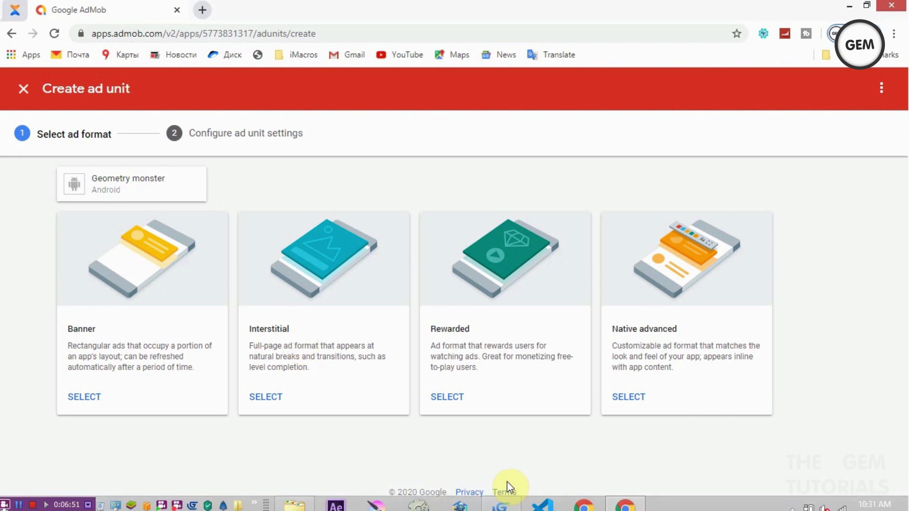
Step: Switch to GDevelop to check the Load video action's Android reward video ID field, and return to AdMob in Chrome
{"action": "left_click", "coordinate": [501, 500]}
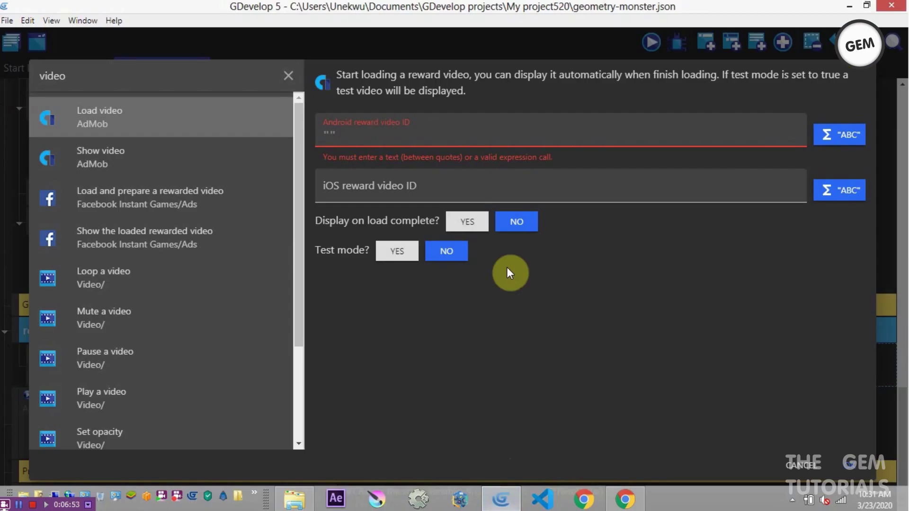
{"action": "left_click", "coordinate": [345, 136]}
{"action": "type", "text": "\"\""}
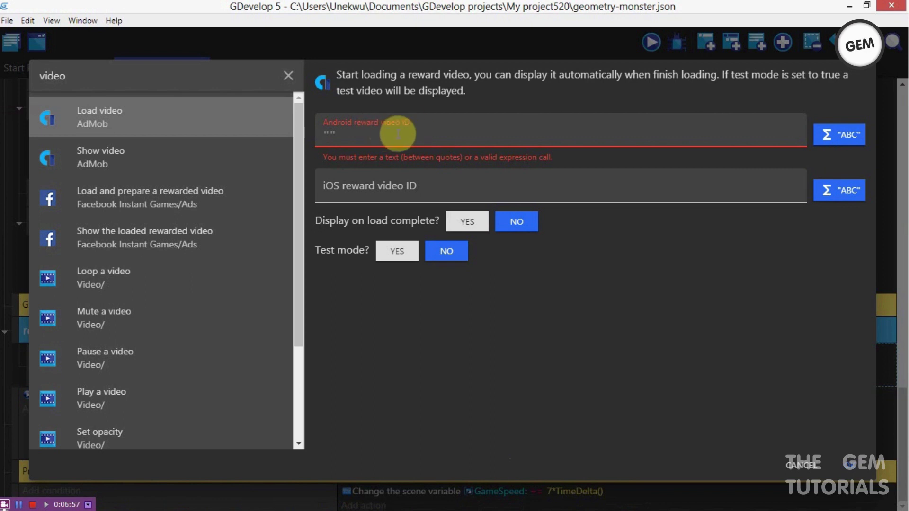
{"action": "left_click", "coordinate": [624, 499]}
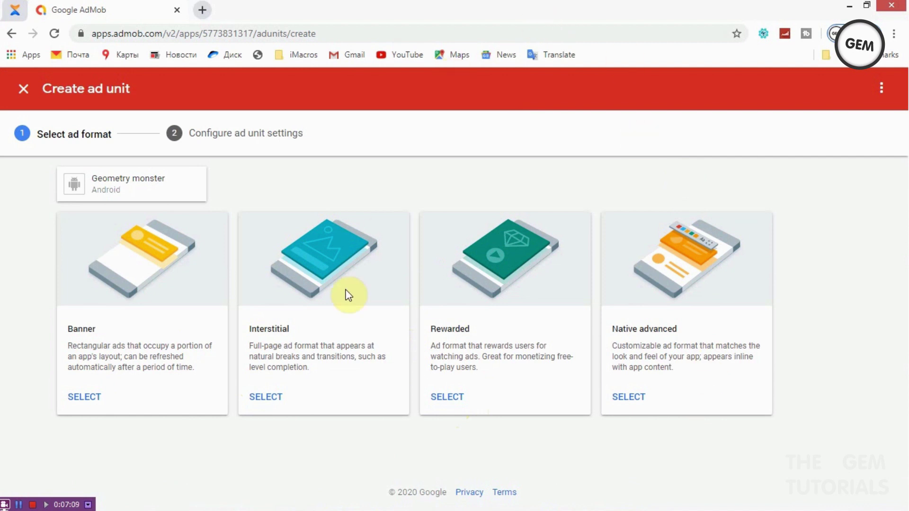
Step: Choose the Rewarded format for the Geometry monster ad unit and name it gameover
{"action": "left_click", "coordinate": [450, 402]}
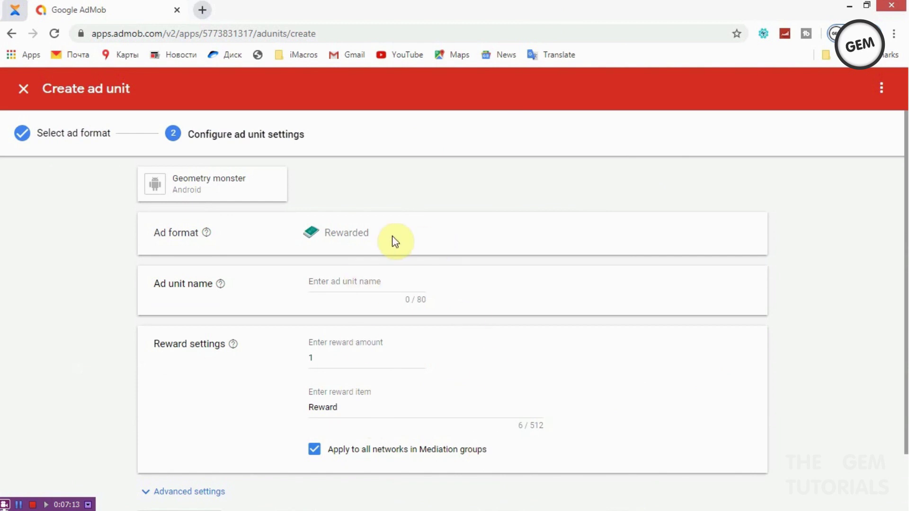
{"action": "left_click", "coordinate": [364, 286]}
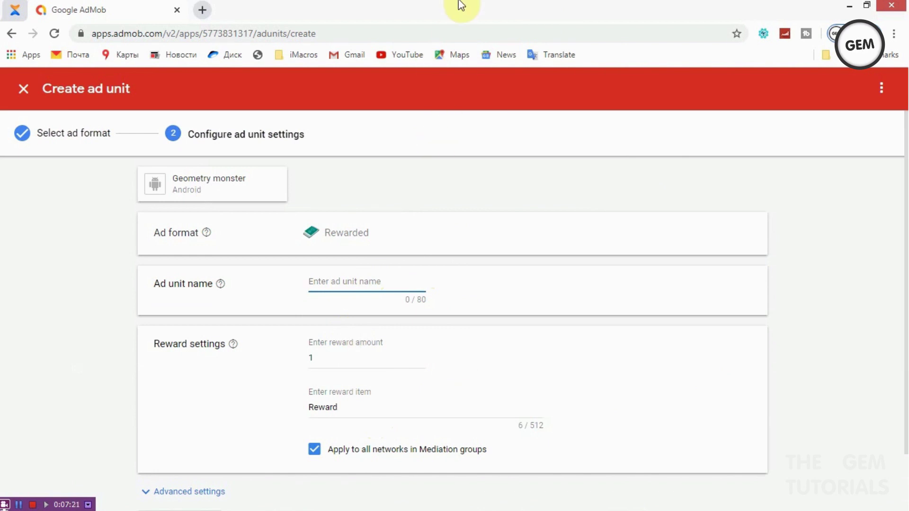
{"action": "type", "text": "gameover"}
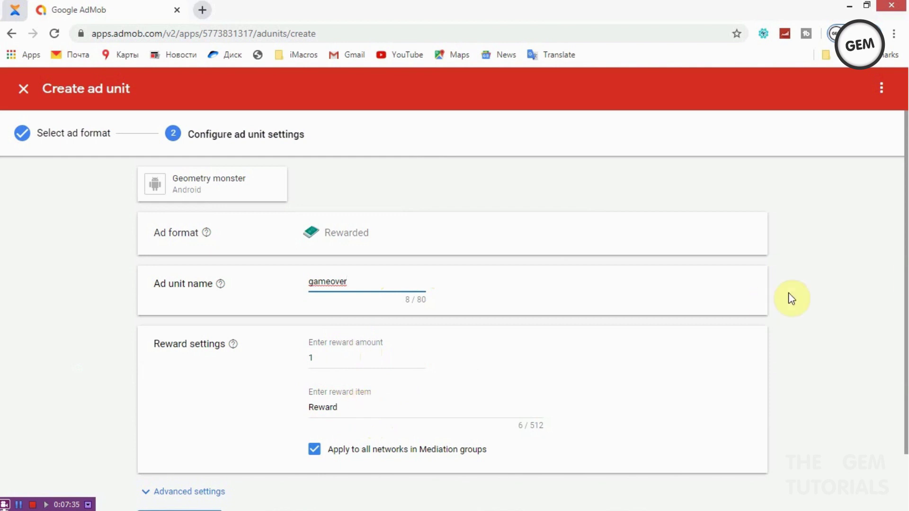
Step: Review the advanced settings of the gameover ad unit and create it
{"action": "scroll", "coordinate": [902, 274], "scroll_direction": "down", "scroll_amount": 2}
{"action": "left_click", "coordinate": [219, 429]}
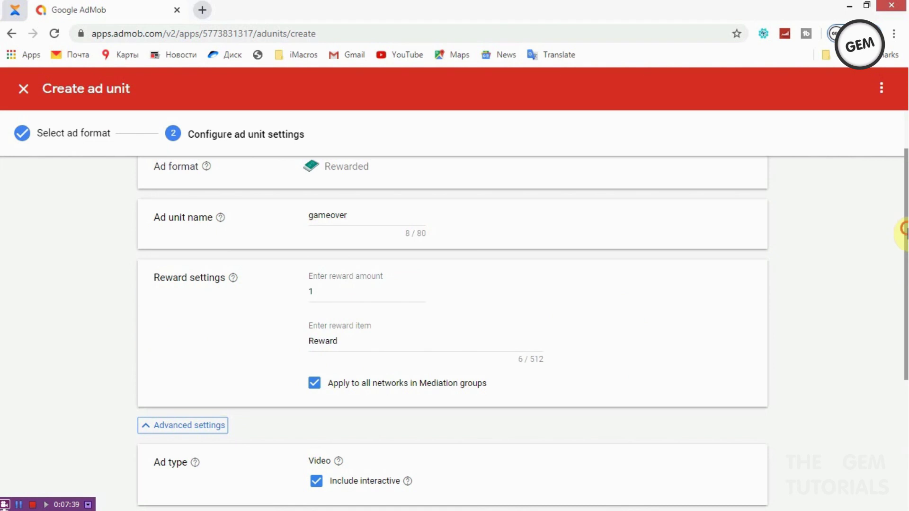
{"action": "scroll", "coordinate": [904, 218], "scroll_direction": "down", "scroll_amount": 4}
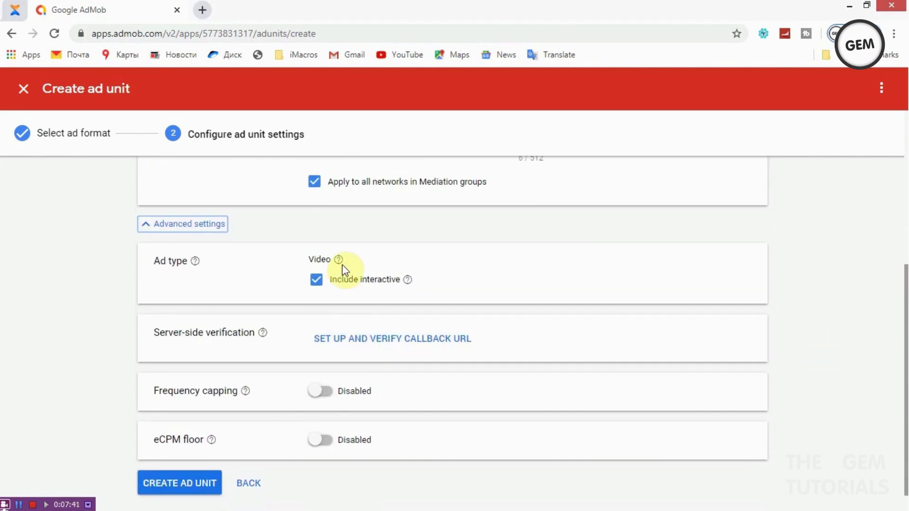
{"action": "mouse_move", "coordinate": [343, 268]}
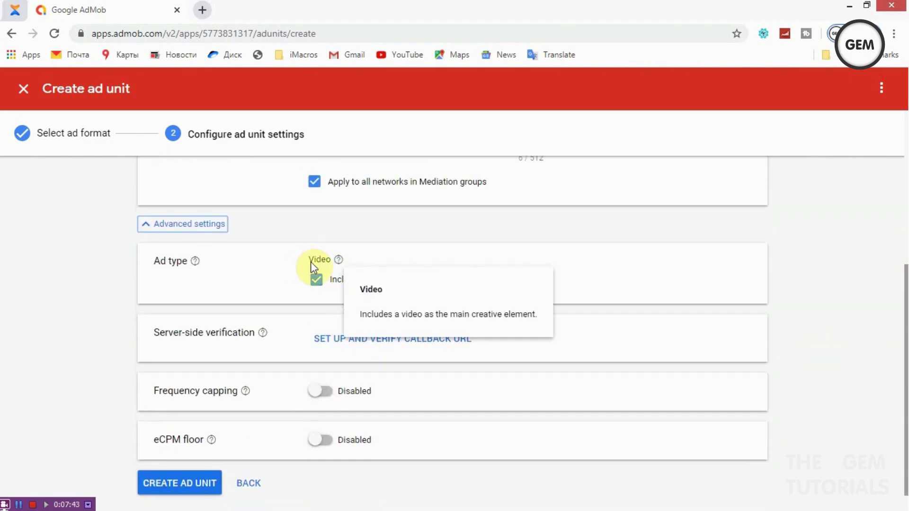
{"action": "left_click", "coordinate": [320, 266]}
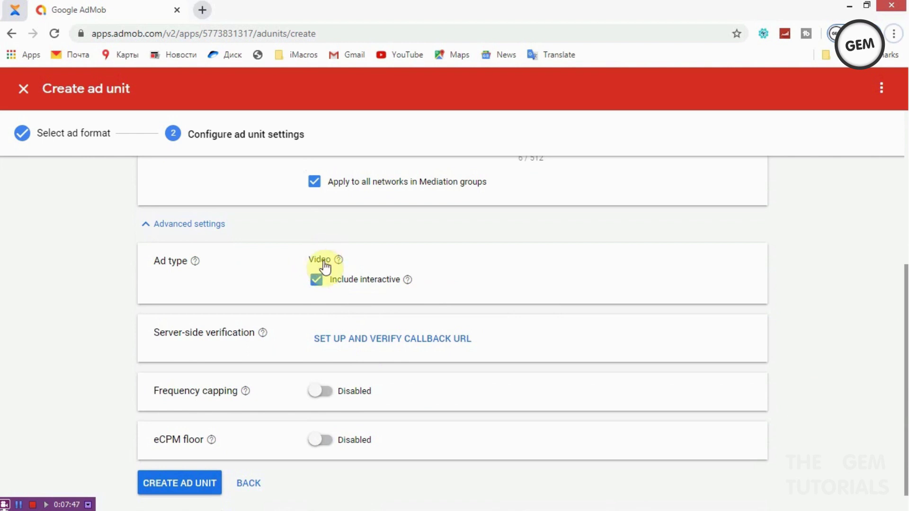
{"action": "left_click_drag", "start_coordinate": [904, 284], "coordinate": [906, 161]}
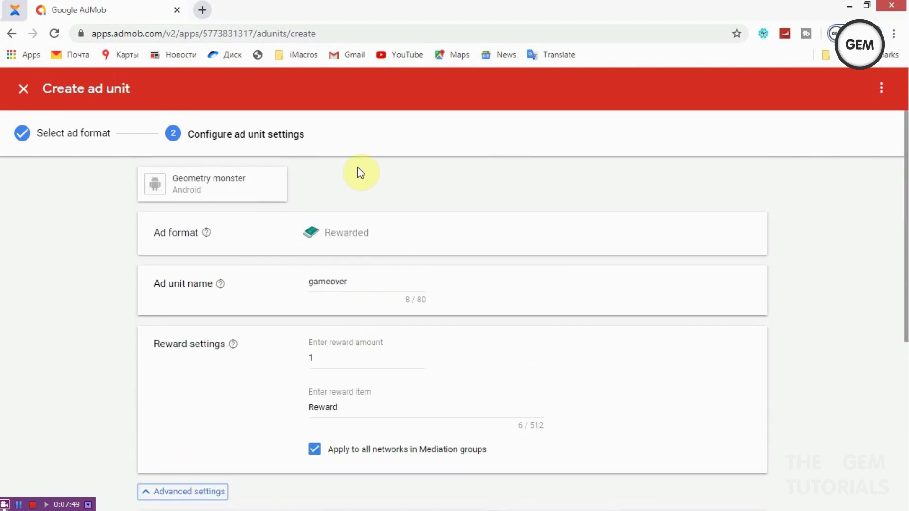
{"action": "left_click_drag", "start_coordinate": [906, 294], "coordinate": [901, 428]}
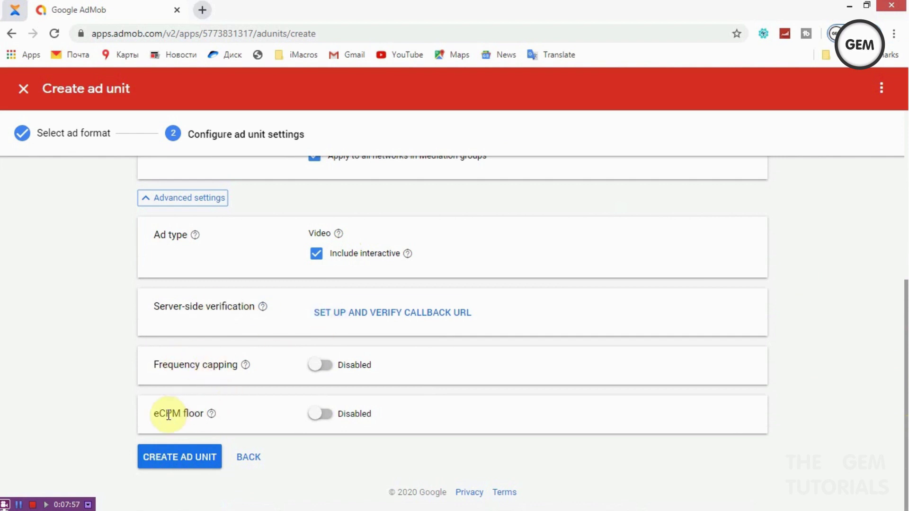
{"action": "mouse_move", "coordinate": [211, 416]}
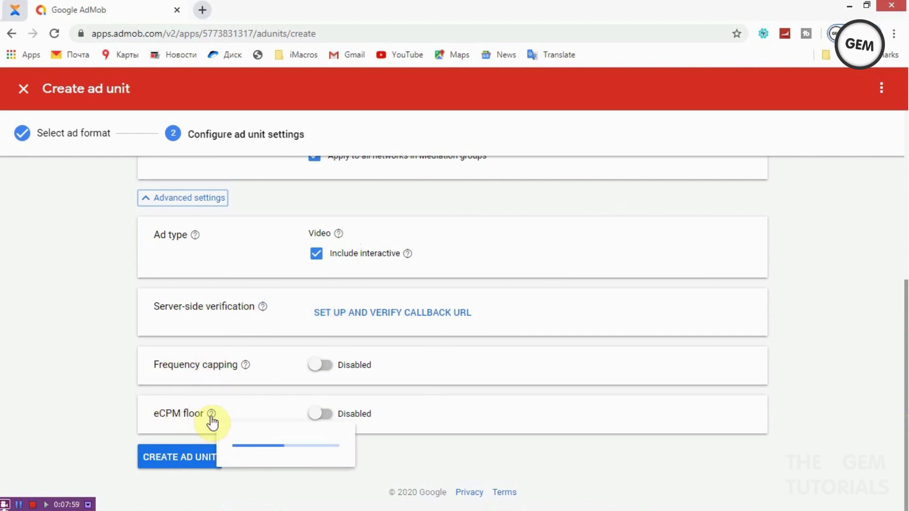
{"action": "left_click", "coordinate": [169, 462]}
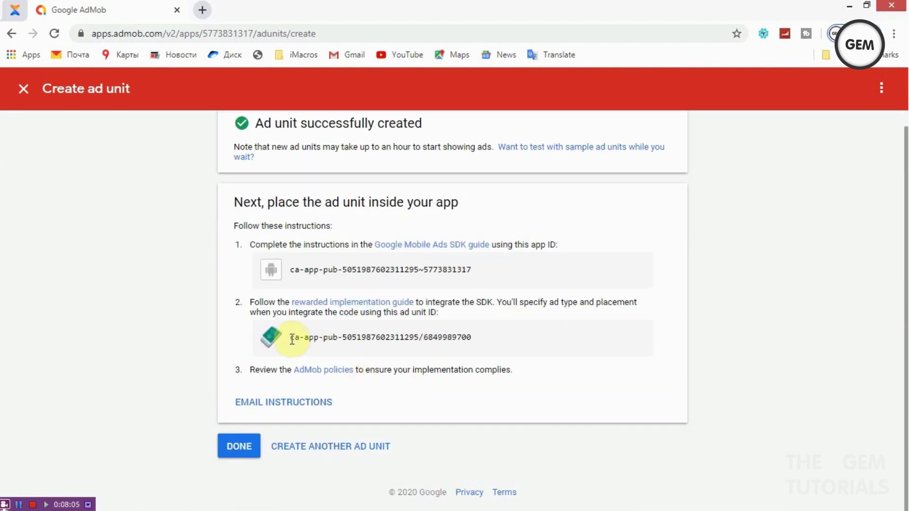
Step: Copy the new rewarded ad unit's ID and paste it between quotes as the Android reward video ID in GDevelop
{"action": "left_click_drag", "start_coordinate": [291, 338], "coordinate": [480, 352]}
{"action": "key", "text": "ctrl+c"}
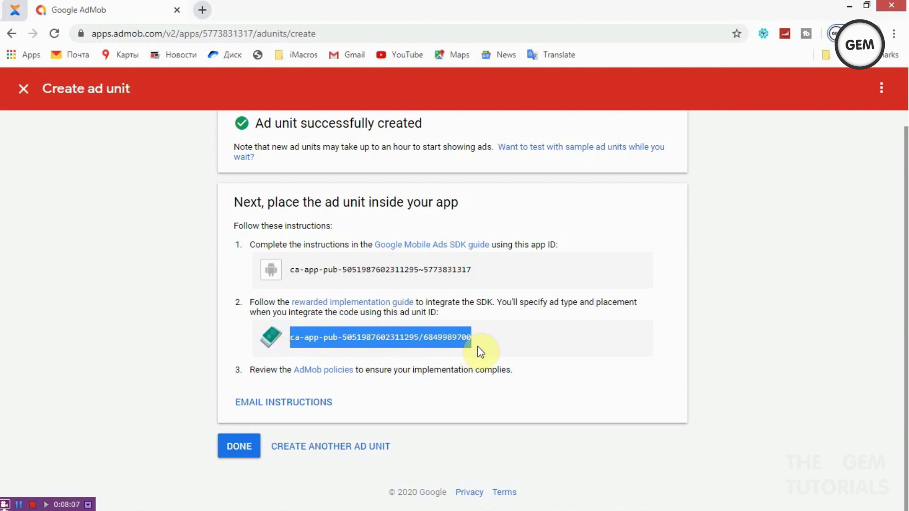
{"action": "left_click", "coordinate": [850, 6]}
{"action": "left_click", "coordinate": [405, 132]}
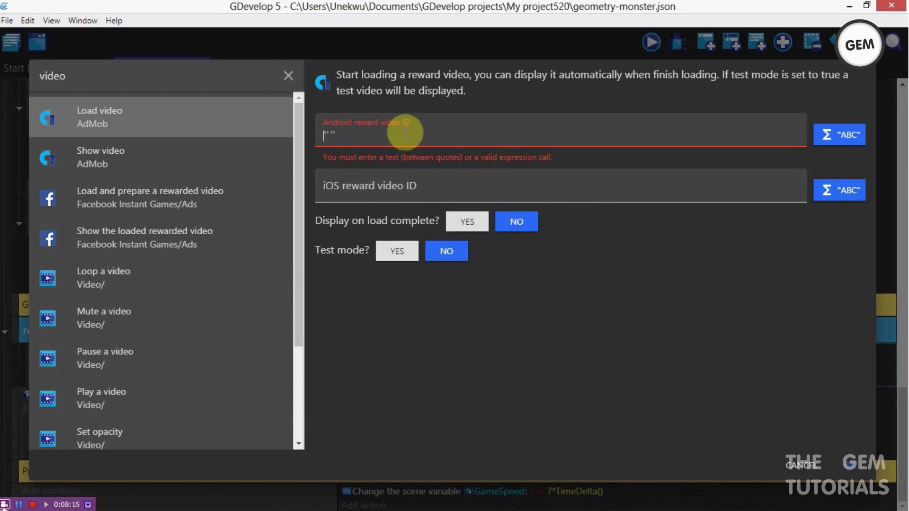
{"action": "type", "text": "\"\""}
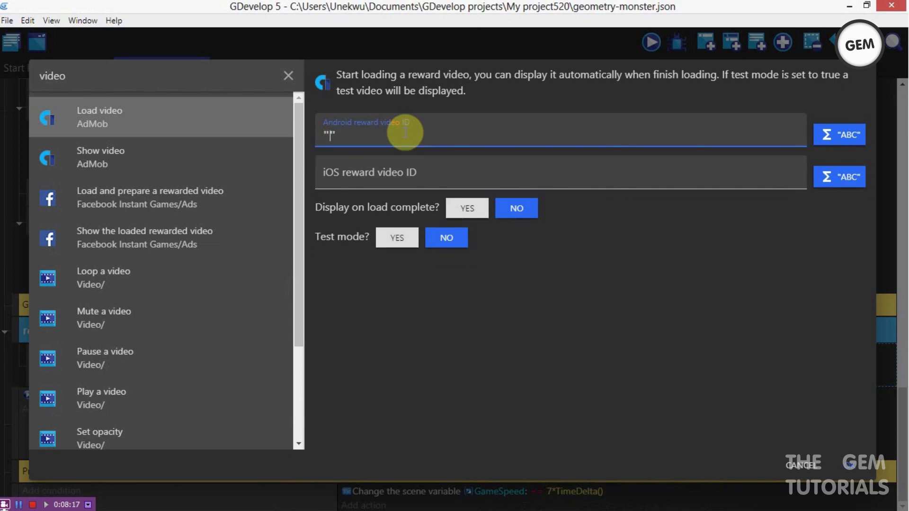
{"action": "key", "text": "ctrl+v"}
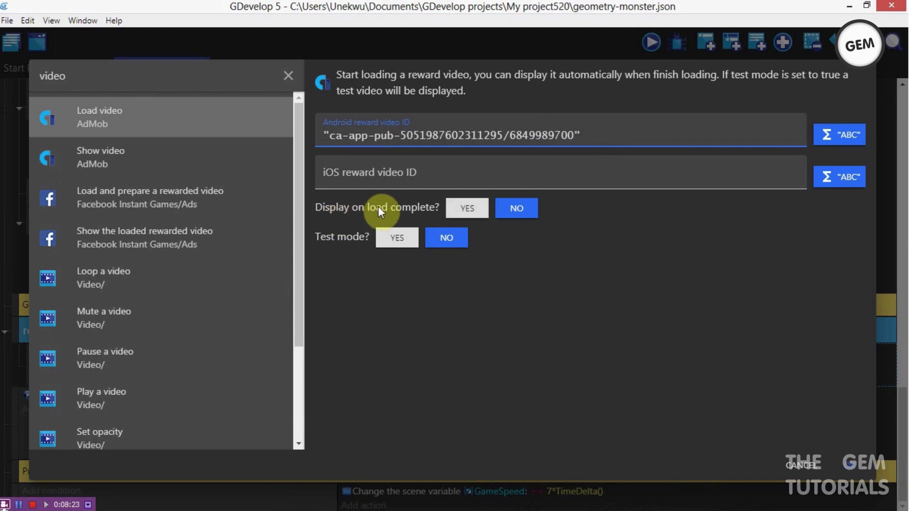
Step: Set Display on load complete to Yes, leave the iOS reward video ID empty, and confirm the Load video action
{"action": "left_click", "coordinate": [389, 172]}
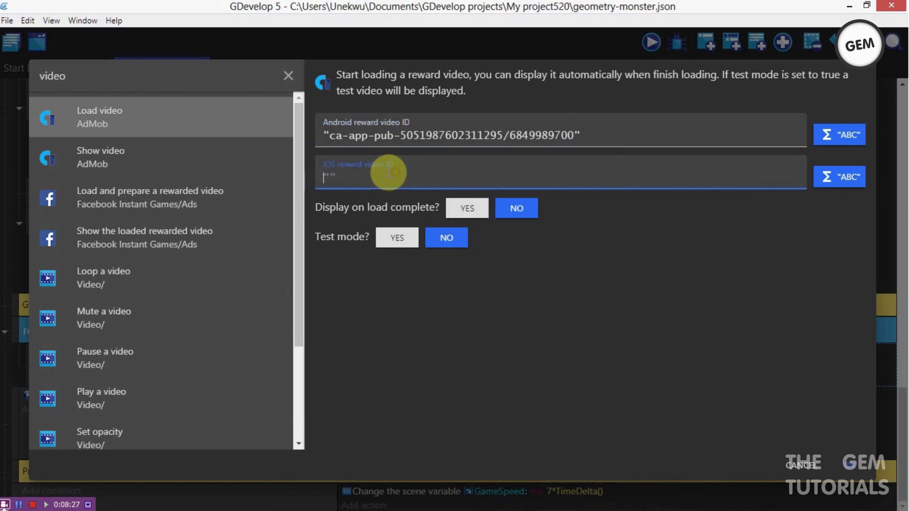
{"action": "mouse_move", "coordinate": [677, 508]}
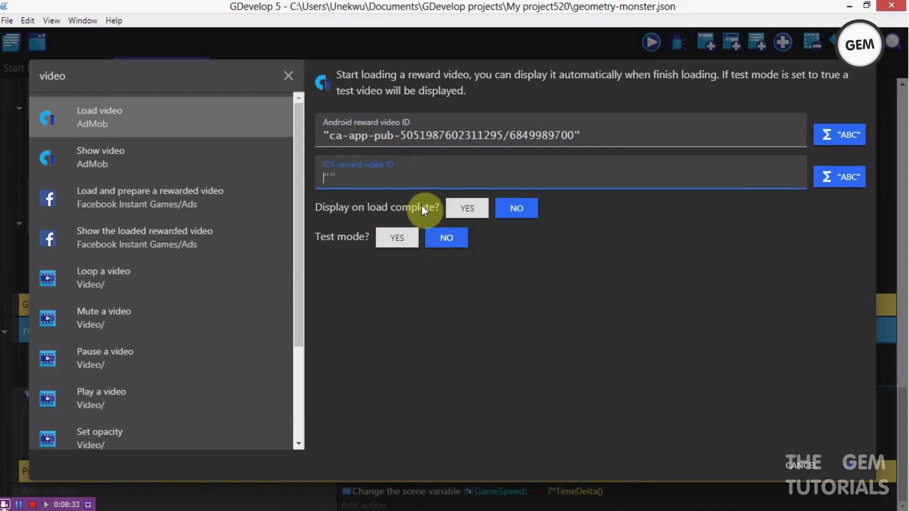
{"action": "left_click", "coordinate": [462, 212]}
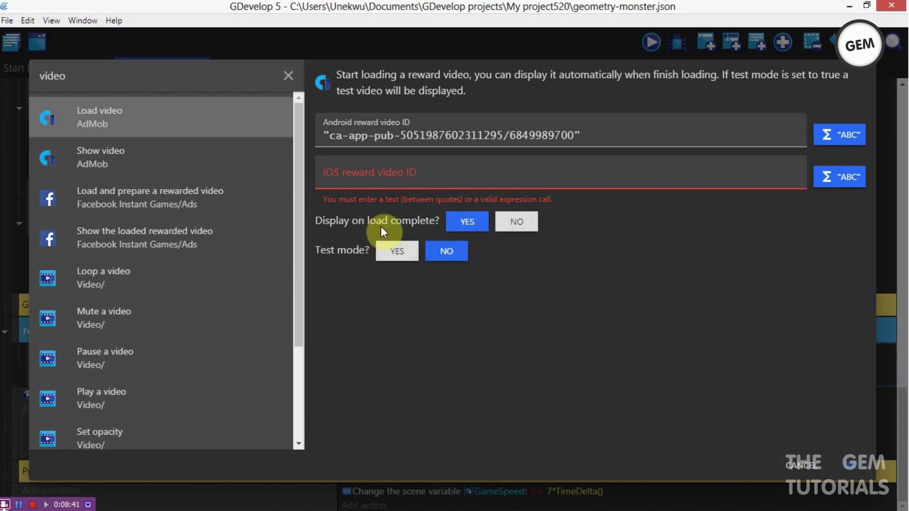
{"action": "left_click", "coordinate": [852, 467]}
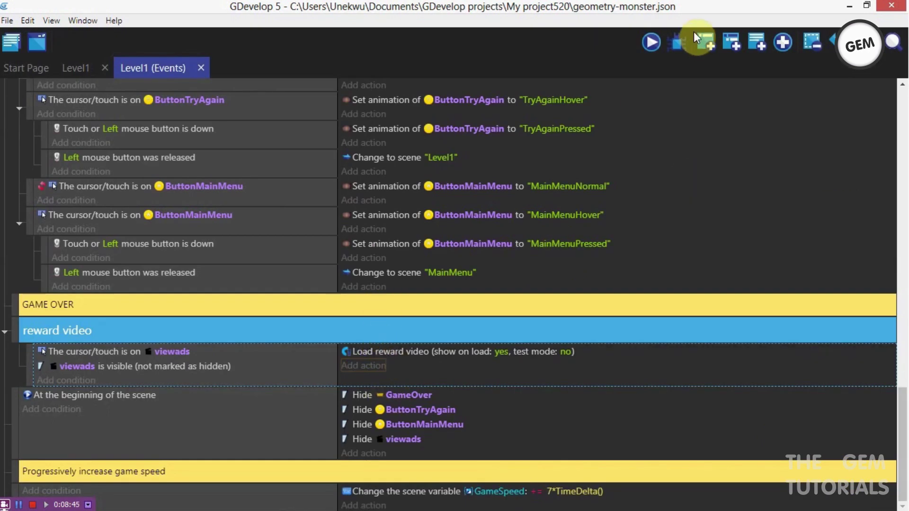
Step: Add an event to the reward video group with the AdMob Video reward condition, Mark as claimed set to Yes
{"action": "left_click", "coordinate": [705, 42]}
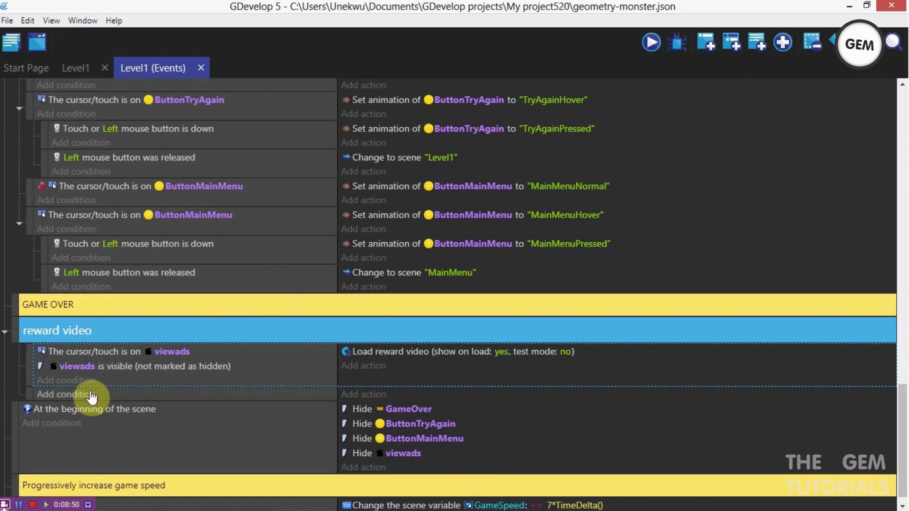
{"action": "left_click", "coordinate": [66, 394]}
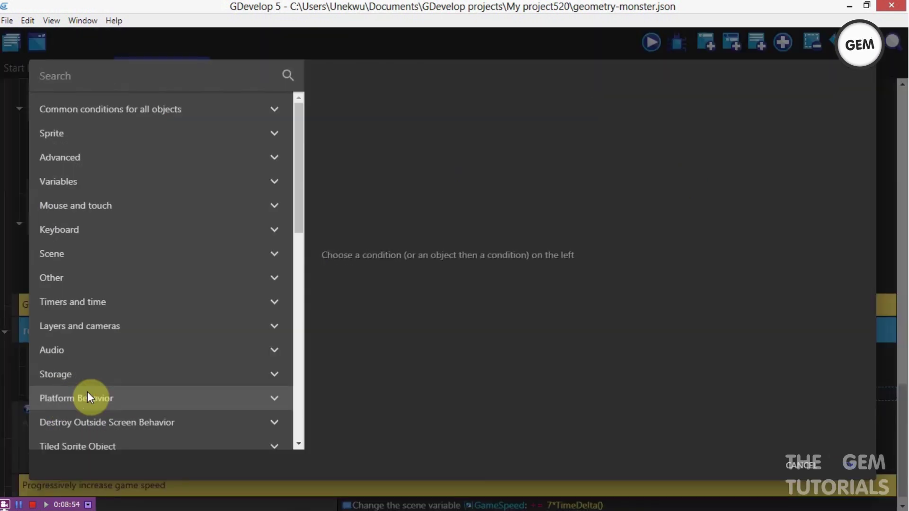
{"action": "key", "text": "Return"}
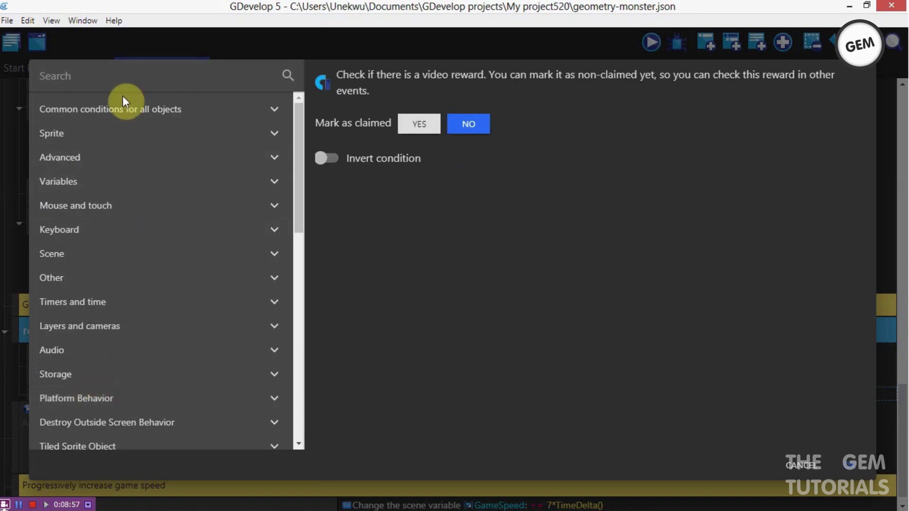
{"action": "type", "text": "rewa"}
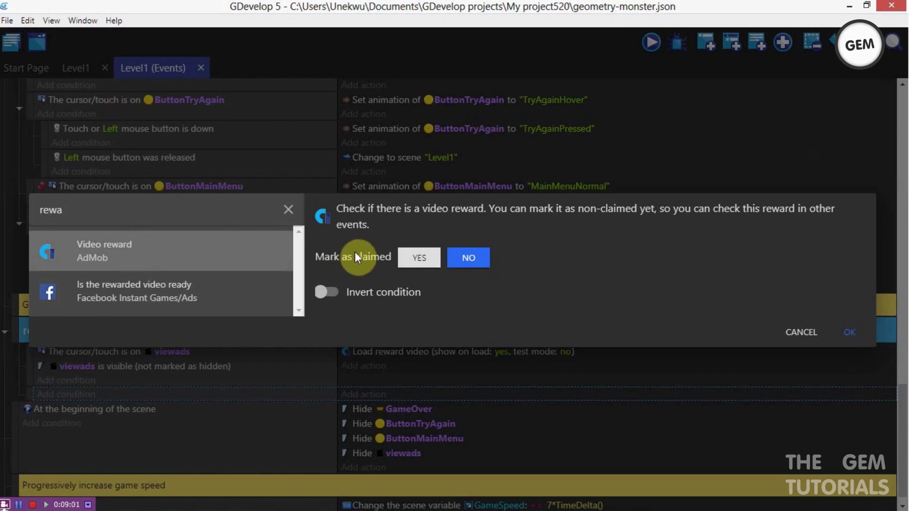
{"action": "left_click", "coordinate": [417, 257]}
{"action": "left_click", "coordinate": [848, 333]}
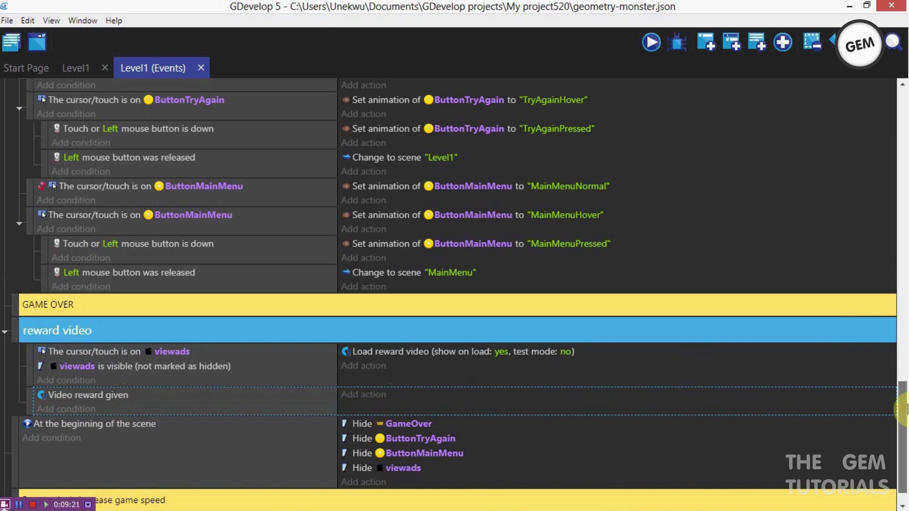
Step: Add a Global color action to the video reward event that changes the Monster's color to green, "0;253;16"
{"action": "scroll", "coordinate": [904, 408], "scroll_direction": "up", "scroll_amount": 1}
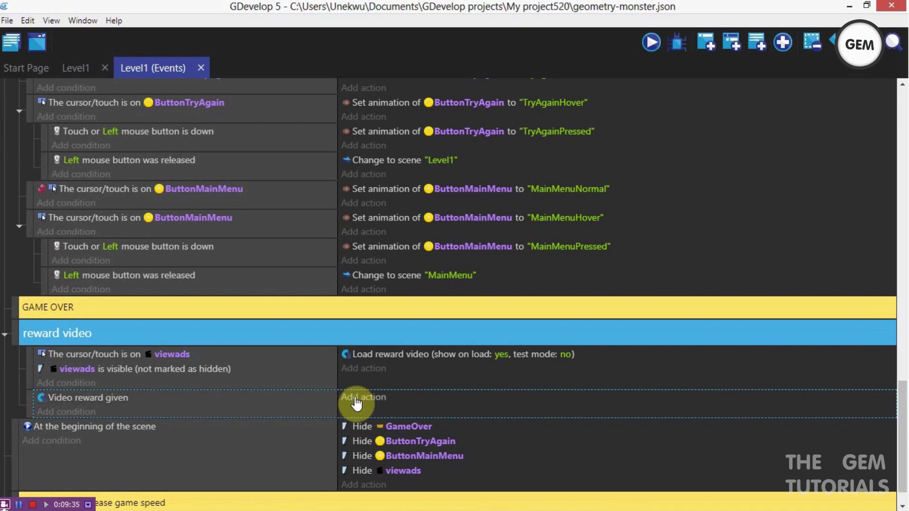
{"action": "left_click", "coordinate": [356, 400]}
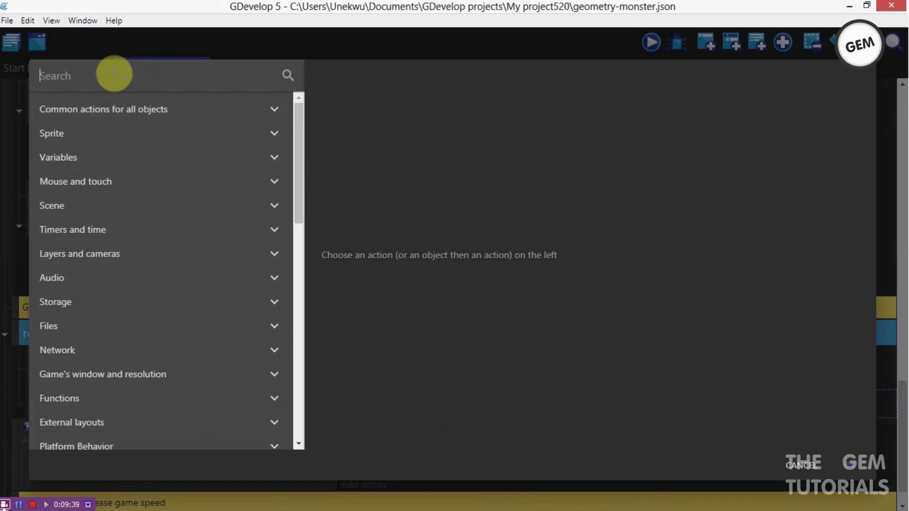
{"action": "type", "text": "colou"}
{"action": "key", "text": "BackSpace"}
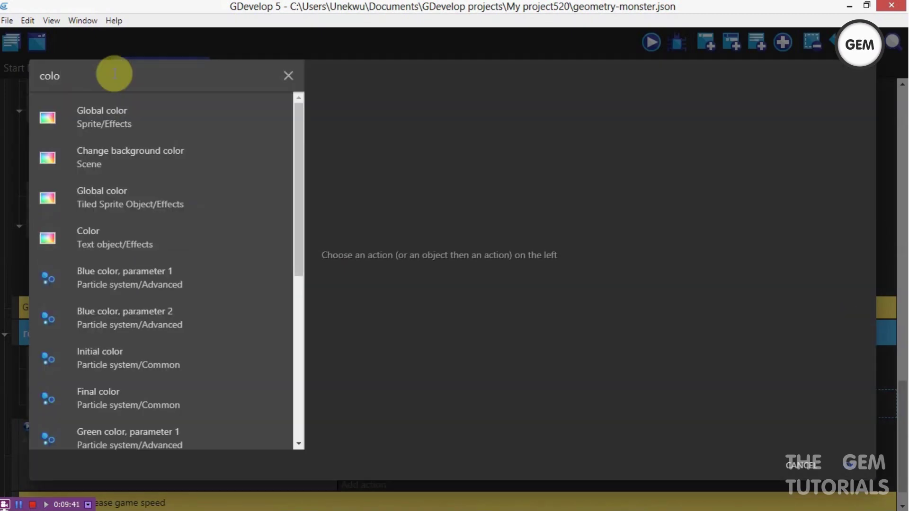
{"action": "left_click", "coordinate": [138, 122]}
{"action": "left_click", "coordinate": [516, 145]}
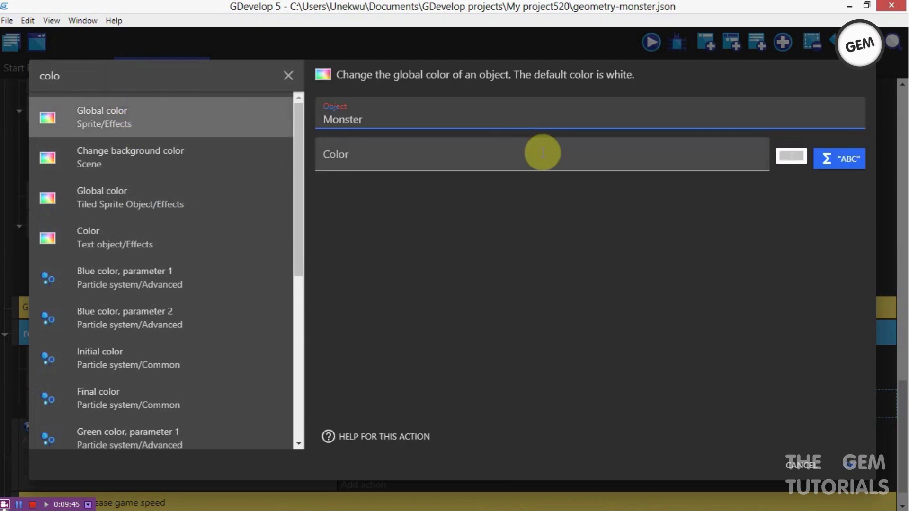
{"action": "left_click", "coordinate": [800, 159]}
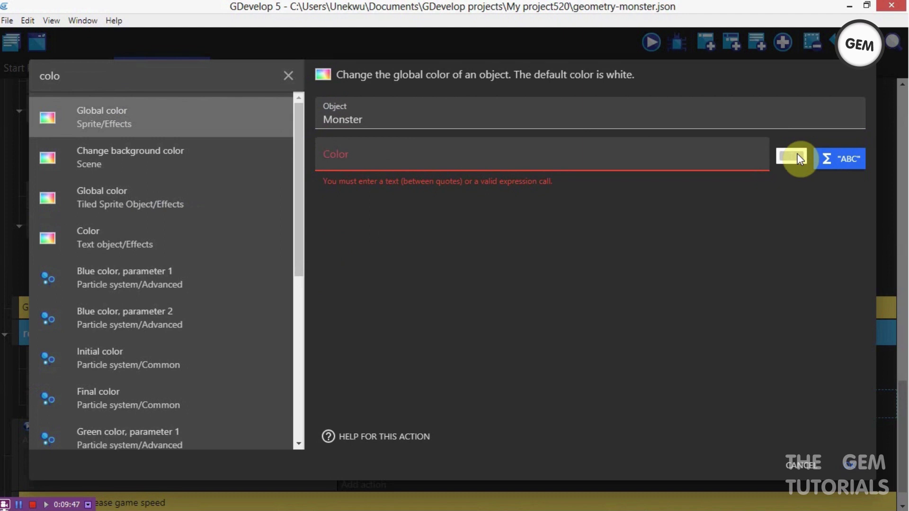
{"action": "left_click", "coordinate": [707, 277]}
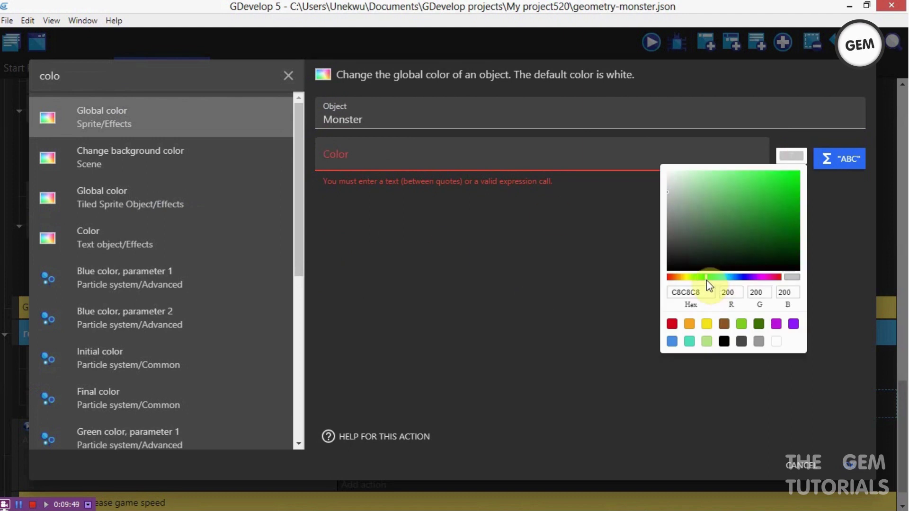
{"action": "left_click_drag", "start_coordinate": [751, 206], "coordinate": [834, 171]}
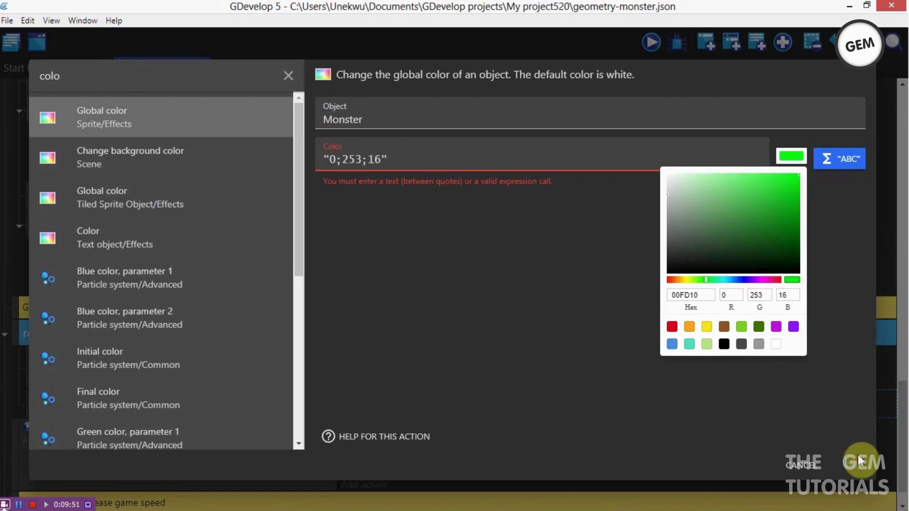
{"action": "left_click", "coordinate": [858, 463]}
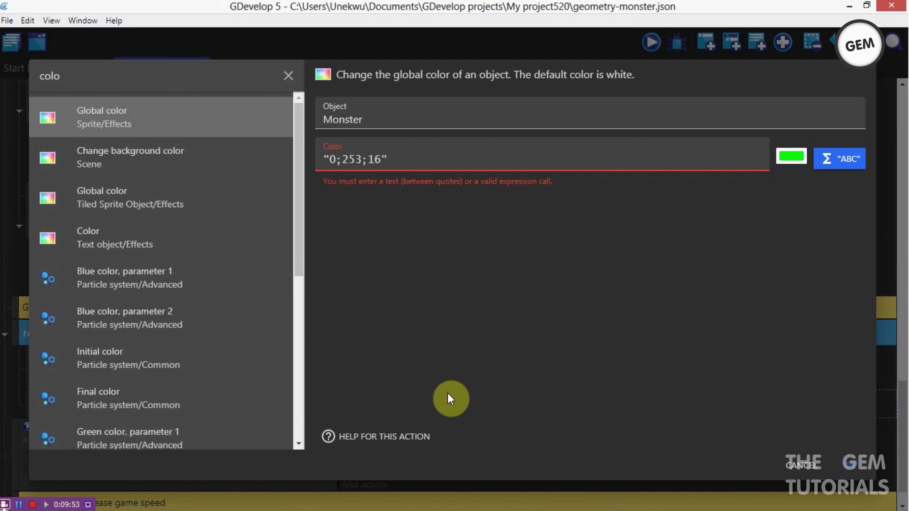
{"action": "left_click", "coordinate": [849, 470]}
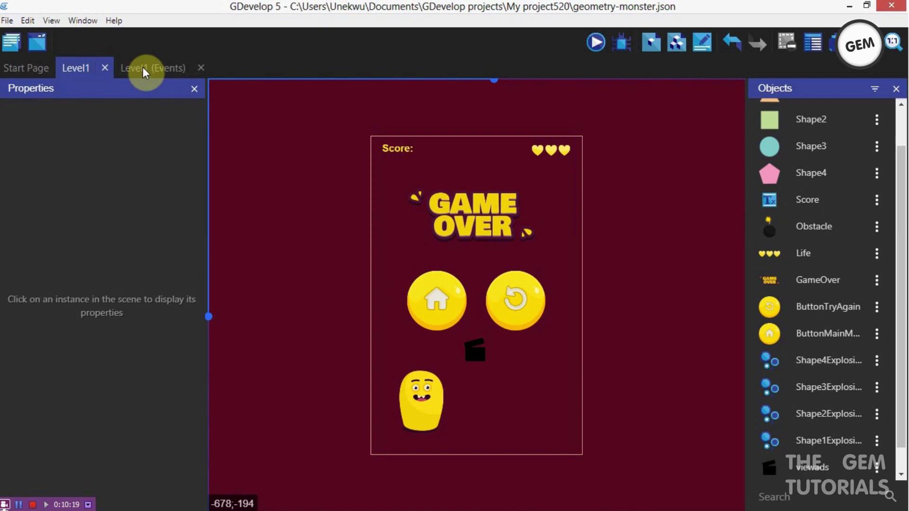
Step: Return to the Level1 events and look over the export options for a standalone game
{"action": "left_click", "coordinate": [145, 70]}
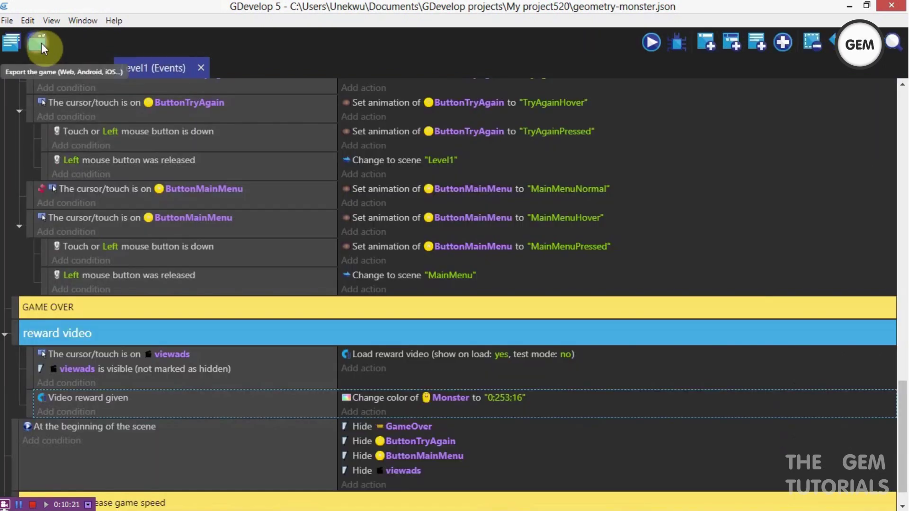
{"action": "left_click", "coordinate": [41, 45]}
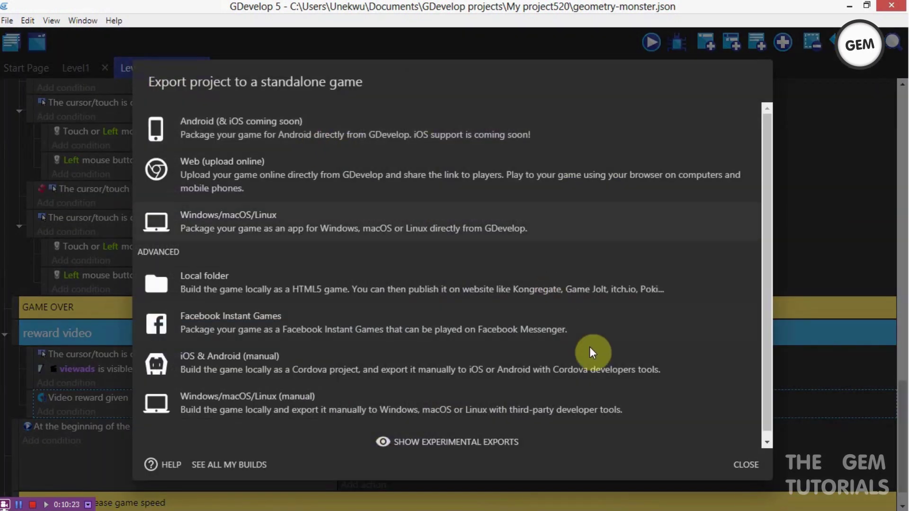
{"action": "left_click", "coordinate": [753, 467]}
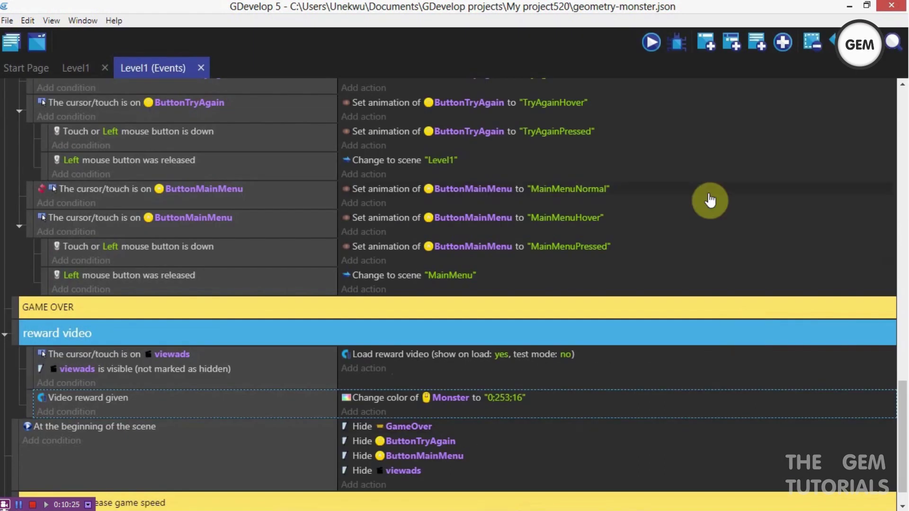